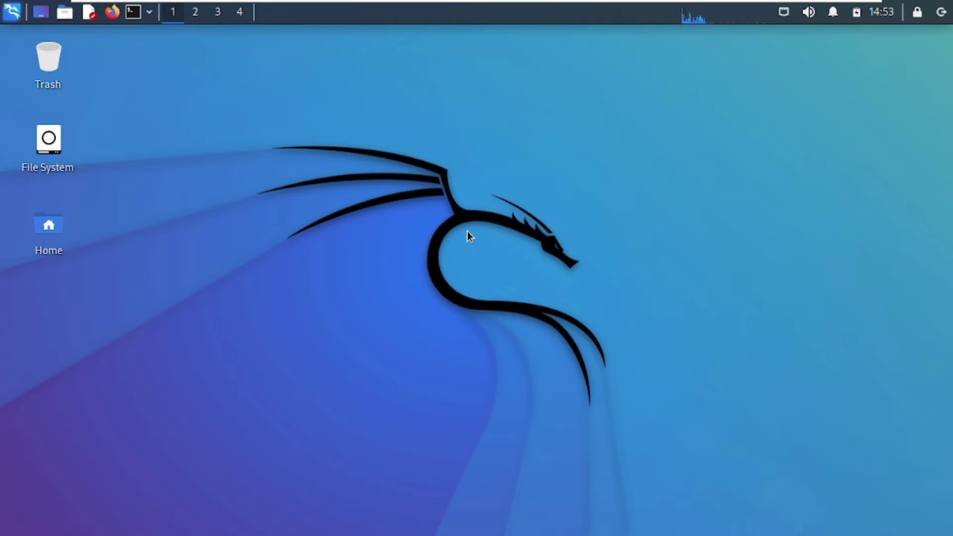
- Request the Metasploitable download on SourceForge and copy the path of the Kali Linux Virtual Files folder in File Explorer
{"action": "mouse_move", "coordinate": [763, 5]}
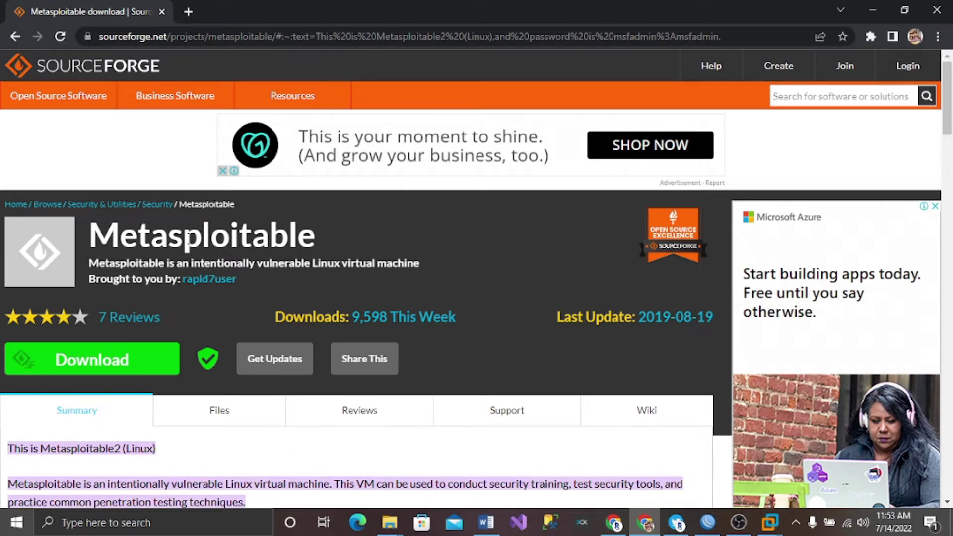
{"action": "left_click", "coordinate": [158, 363]}
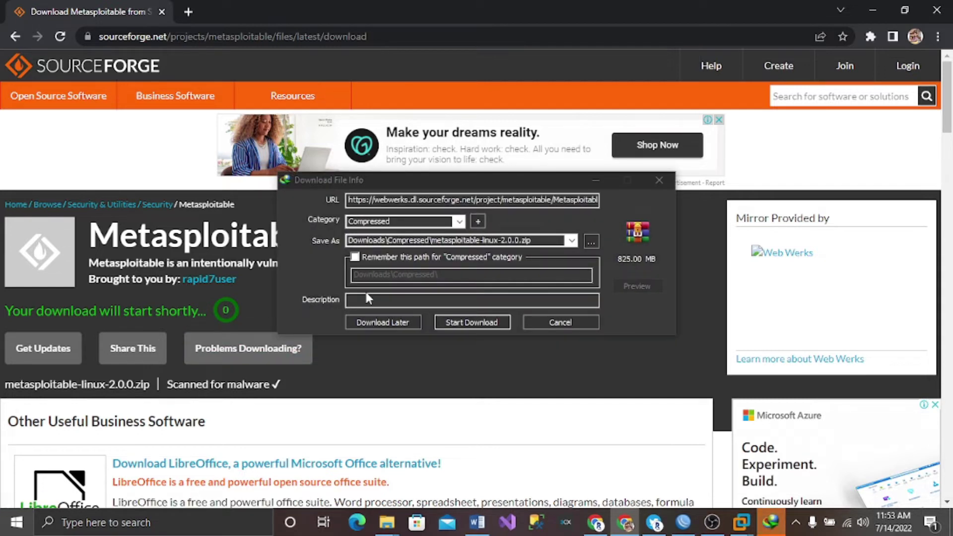
{"action": "mouse_move", "coordinate": [392, 530]}
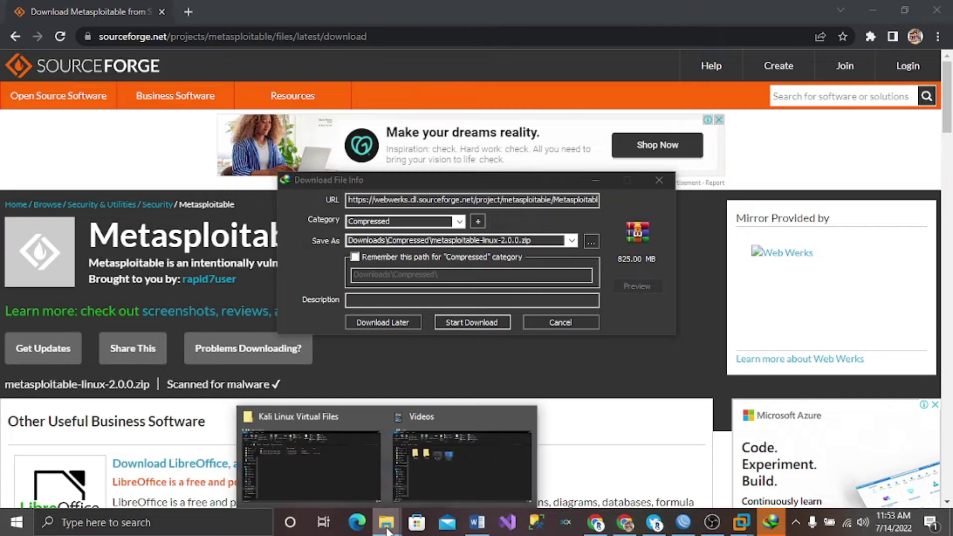
{"action": "left_click", "coordinate": [334, 473]}
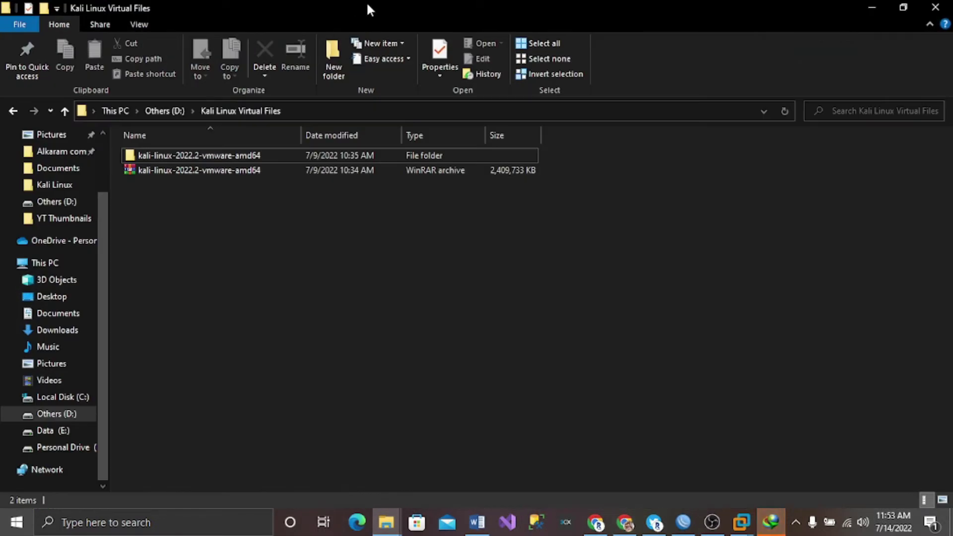
{"action": "left_click", "coordinate": [391, 110]}
{"action": "right_click", "coordinate": [403, 111]}
{"action": "left_click", "coordinate": [428, 161]}
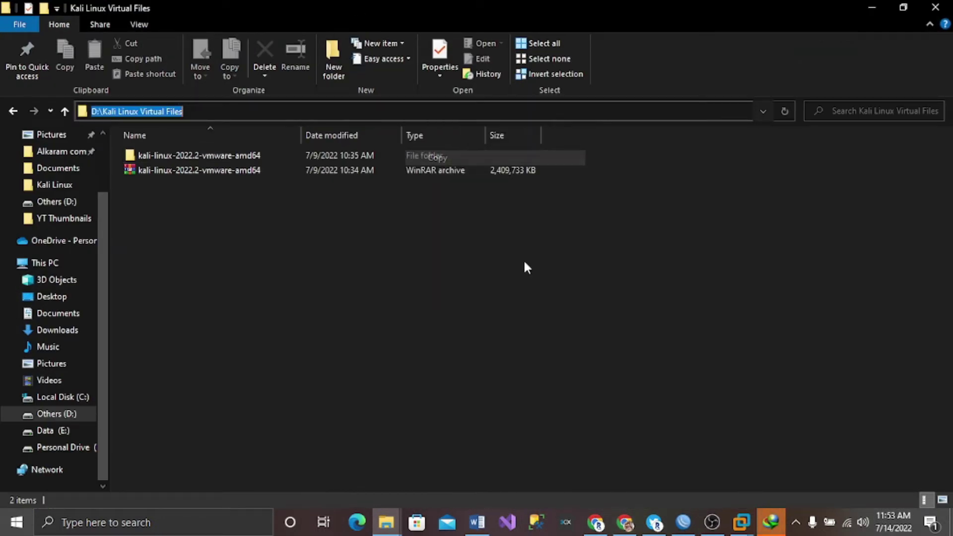
- Set the save location of metasploitable-linux-2.0.0.zip to D:\Kali Linux Virtual Files and start the download
{"action": "left_click", "coordinate": [768, 522]}
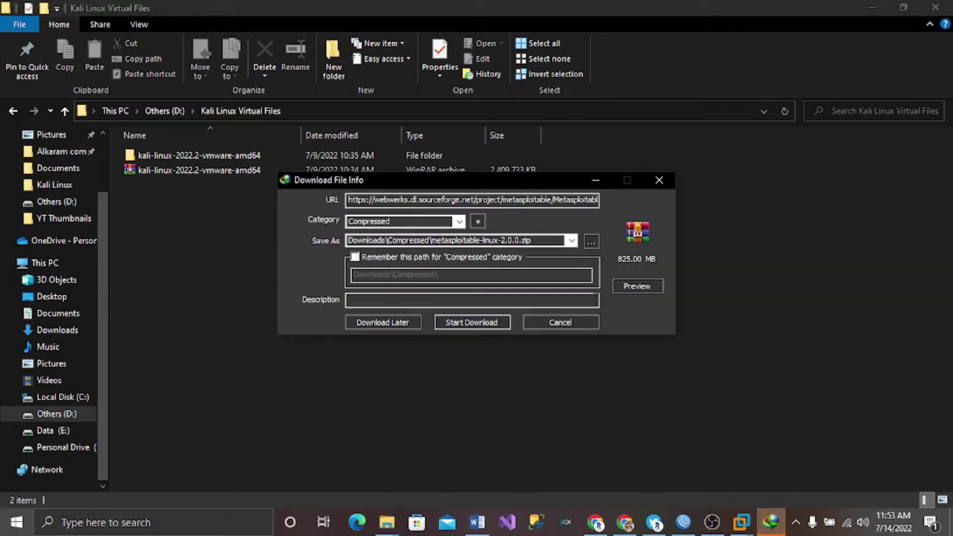
{"action": "left_click", "coordinate": [588, 243]}
{"action": "left_click", "coordinate": [493, 110]}
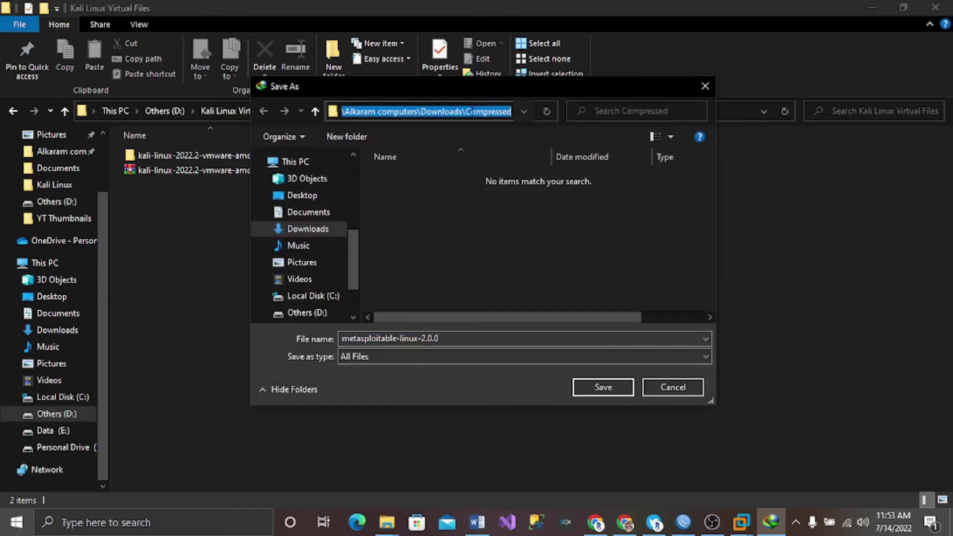
{"action": "right_click", "coordinate": [471, 110]}
{"action": "left_click", "coordinate": [503, 171]}
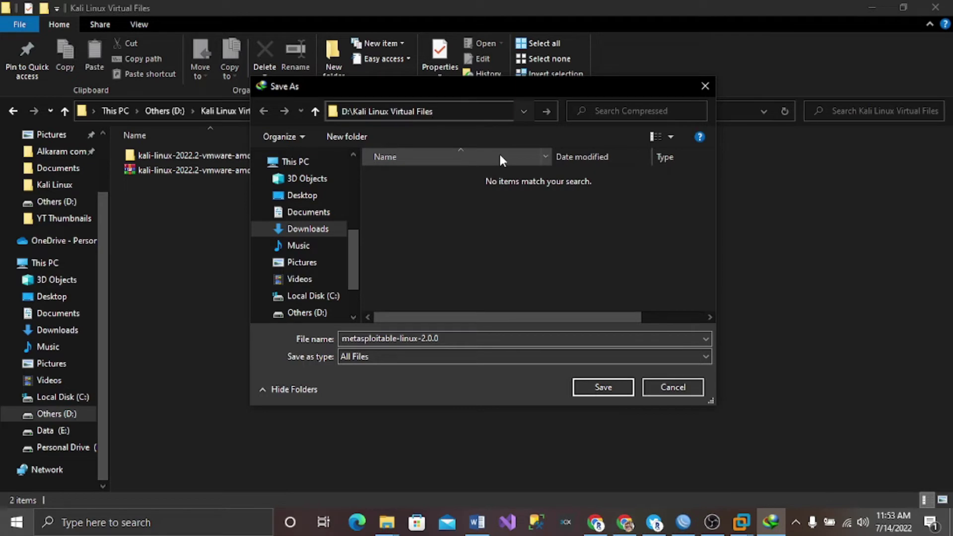
{"action": "key", "text": "Return"}
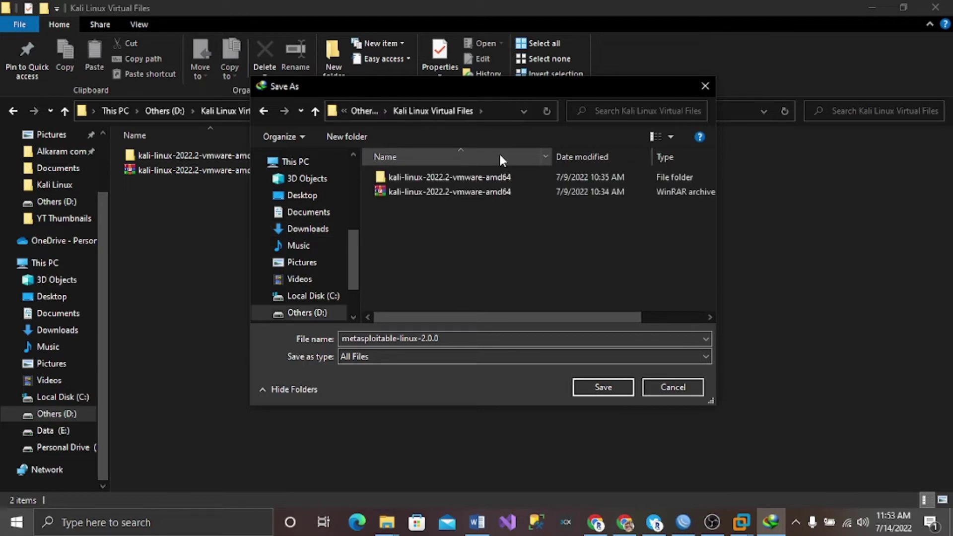
{"action": "left_click", "coordinate": [599, 391]}
{"action": "left_click", "coordinate": [476, 321]}
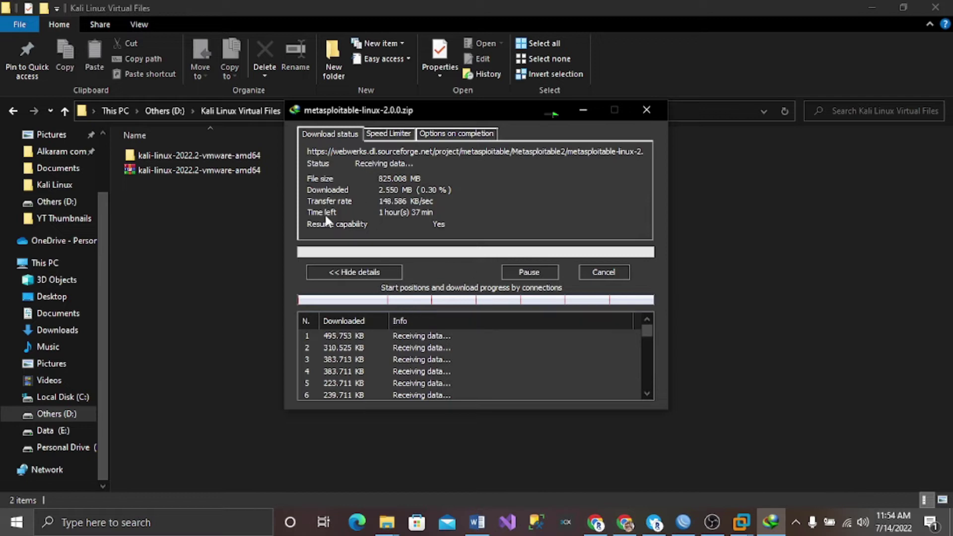
{"action": "left_click", "coordinate": [439, 134]}
{"action": "left_click", "coordinate": [332, 134]}
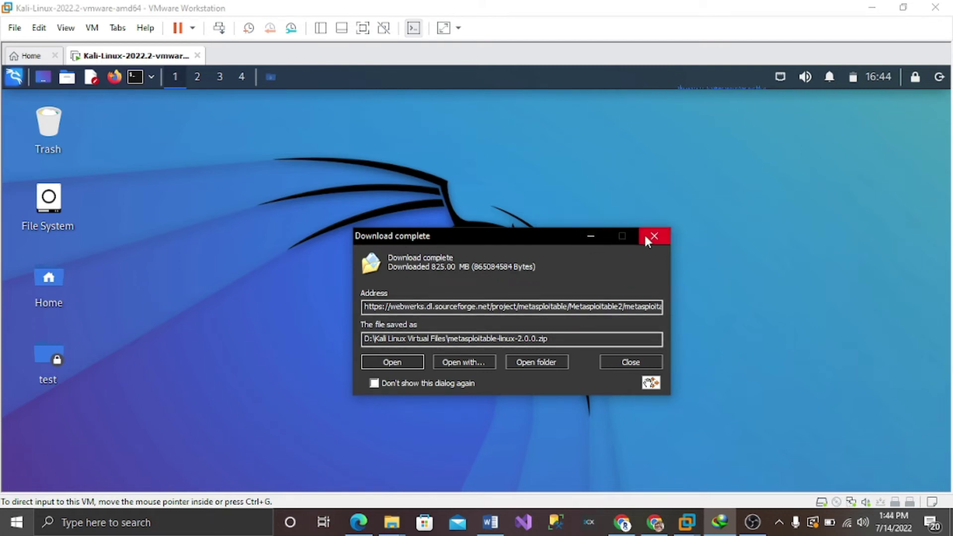
- Open the folder of the completed download and extract the archive into its own metasploitable-linux-2.0.0 subfolder
{"action": "left_click", "coordinate": [526, 362]}
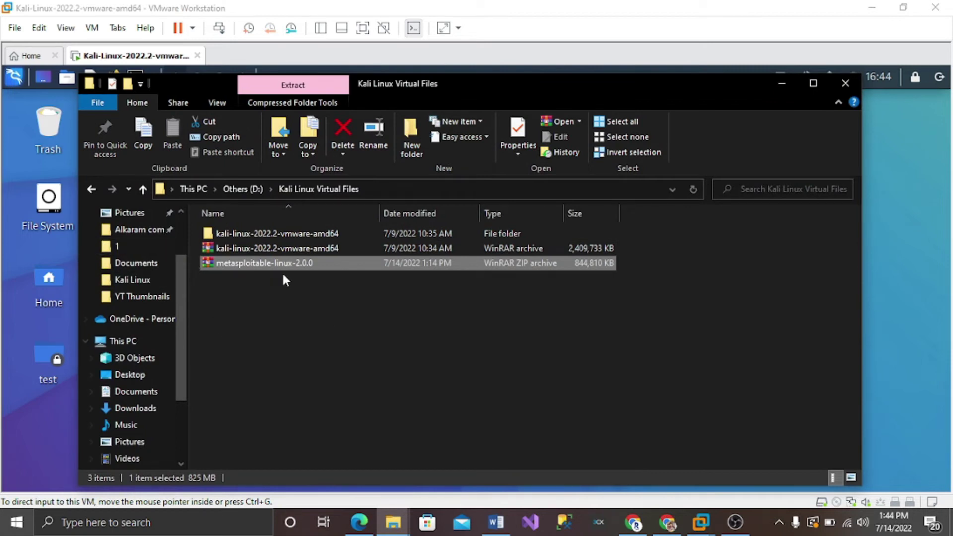
{"action": "left_click", "coordinate": [314, 262]}
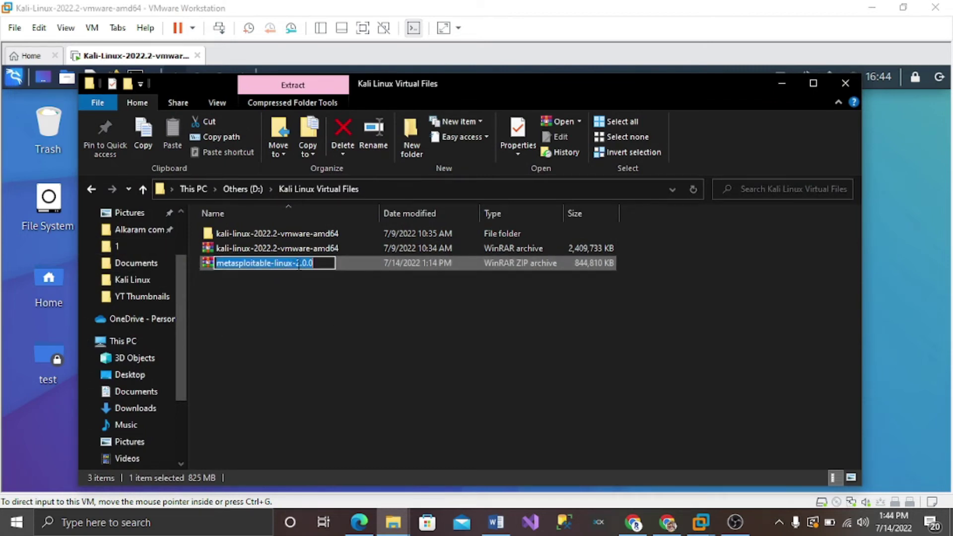
{"action": "right_click", "coordinate": [335, 261]}
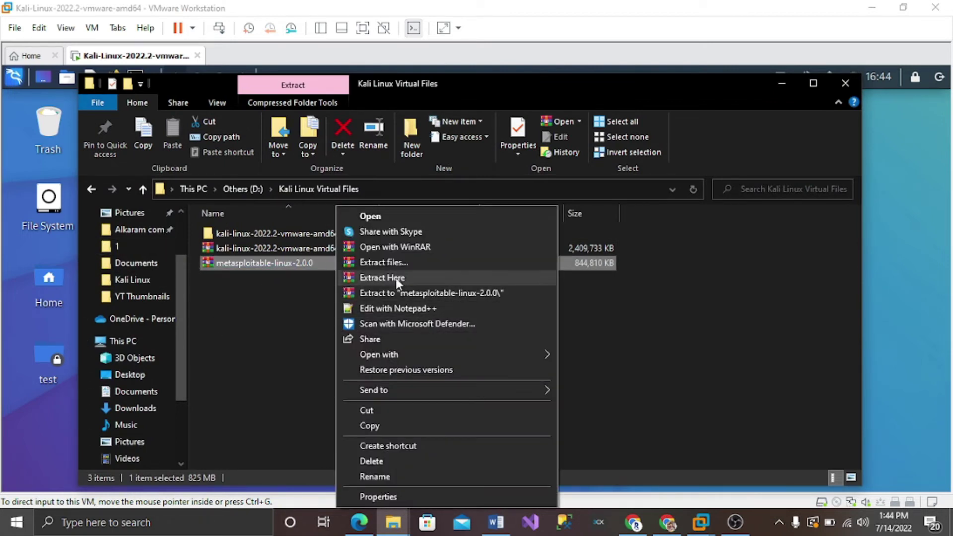
{"action": "left_click", "coordinate": [430, 292]}
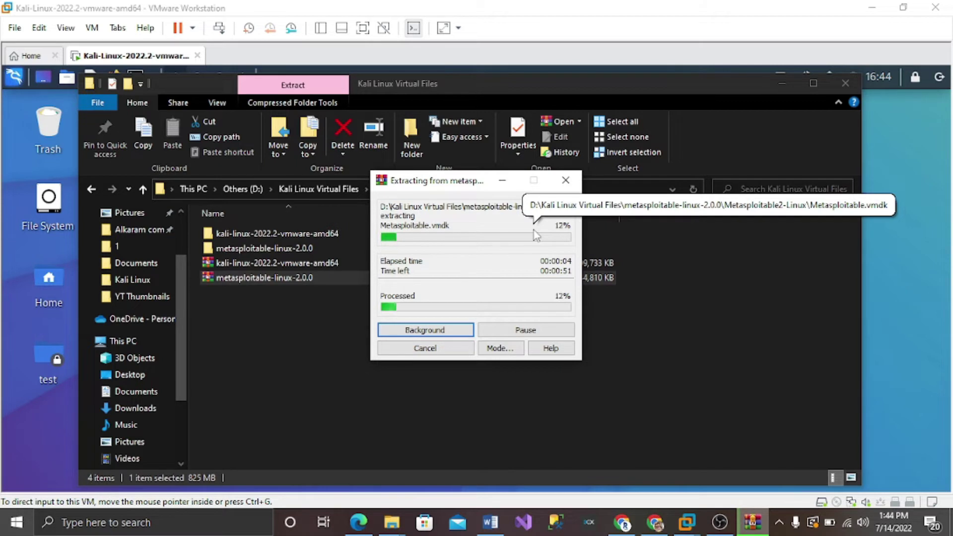
{"action": "left_click", "coordinate": [304, 247]}
{"action": "left_click_drag", "start_coordinate": [389, 76], "coordinate": [487, 87]}
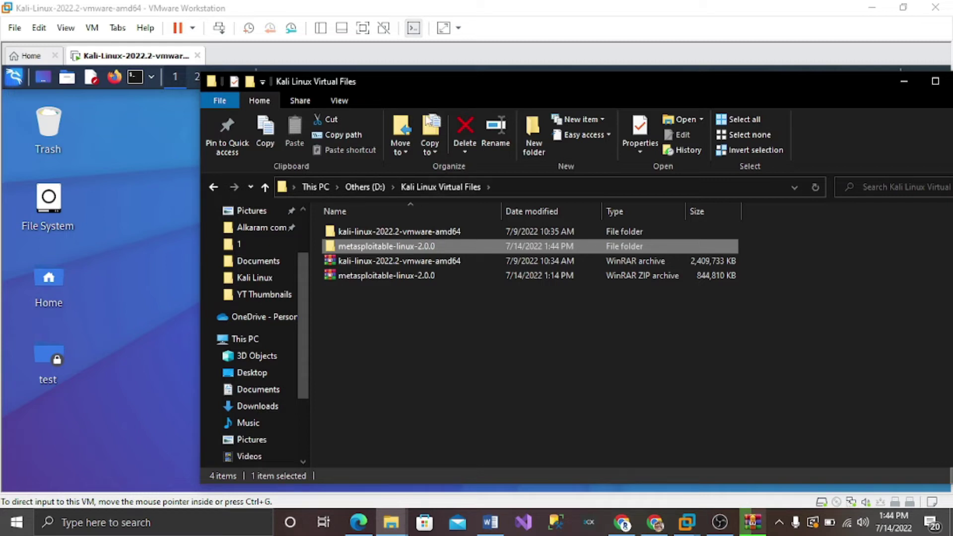
{"action": "key", "text": "F2"}
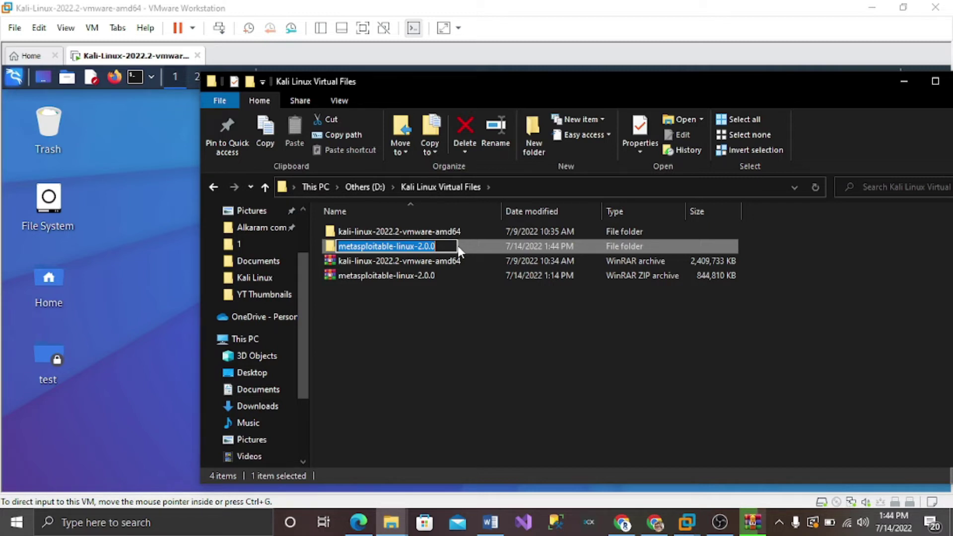
{"action": "key", "text": "Return"}
{"action": "left_click", "coordinate": [623, 372]}
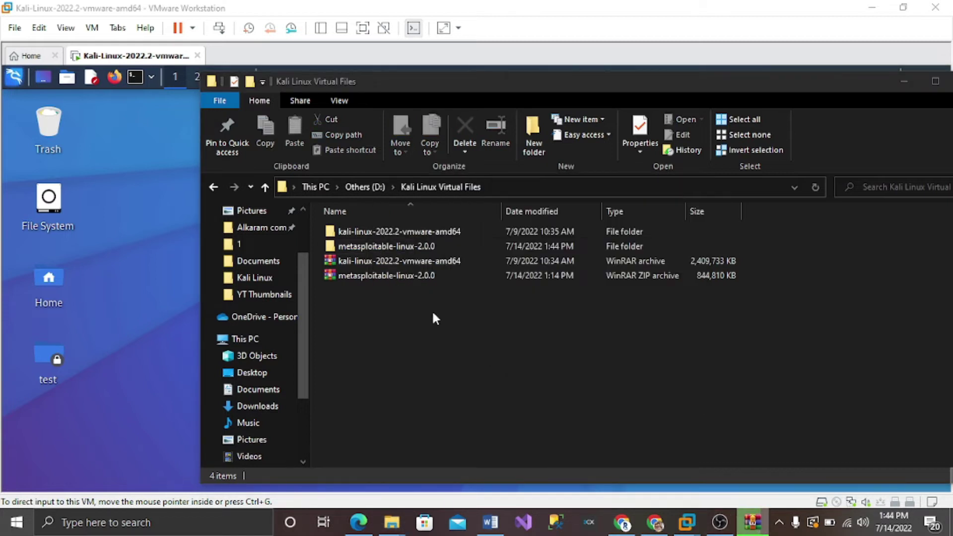
- Review the network connection options of the Kali Linux virtual machine's network adapter and leave its settings without saving
{"action": "left_click", "coordinate": [92, 29]}
{"action": "left_click", "coordinate": [92, 29]}
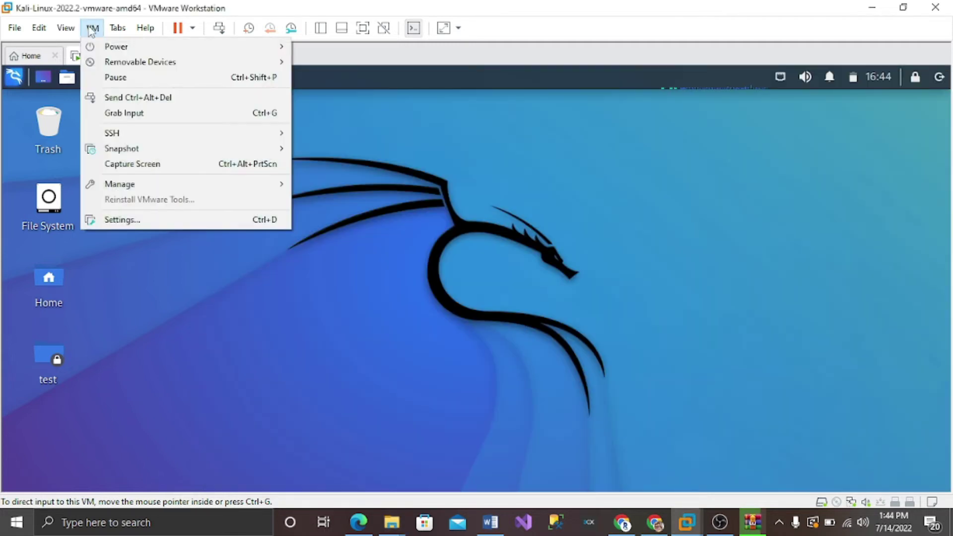
{"action": "left_click", "coordinate": [162, 226]}
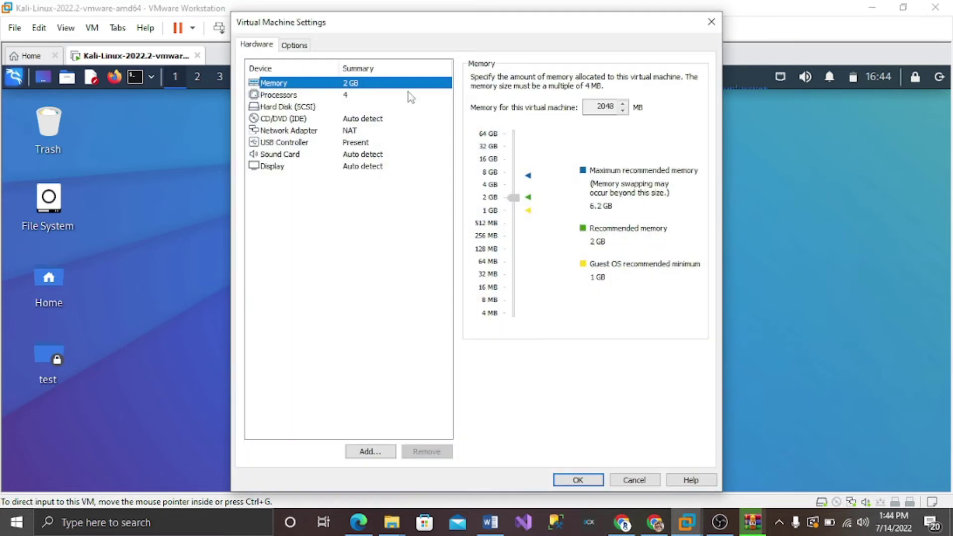
{"action": "left_click", "coordinate": [317, 130]}
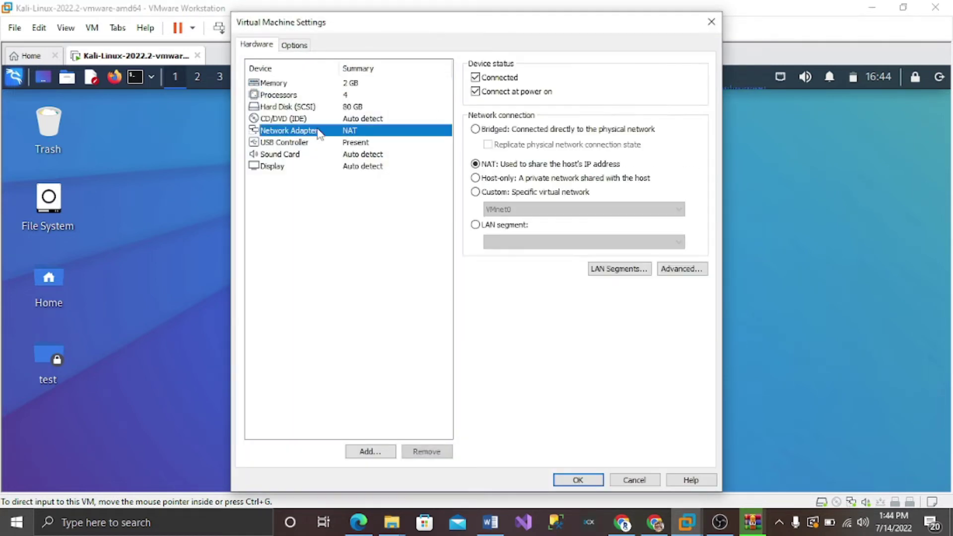
{"action": "left_click", "coordinate": [482, 130]}
{"action": "left_click", "coordinate": [489, 166]}
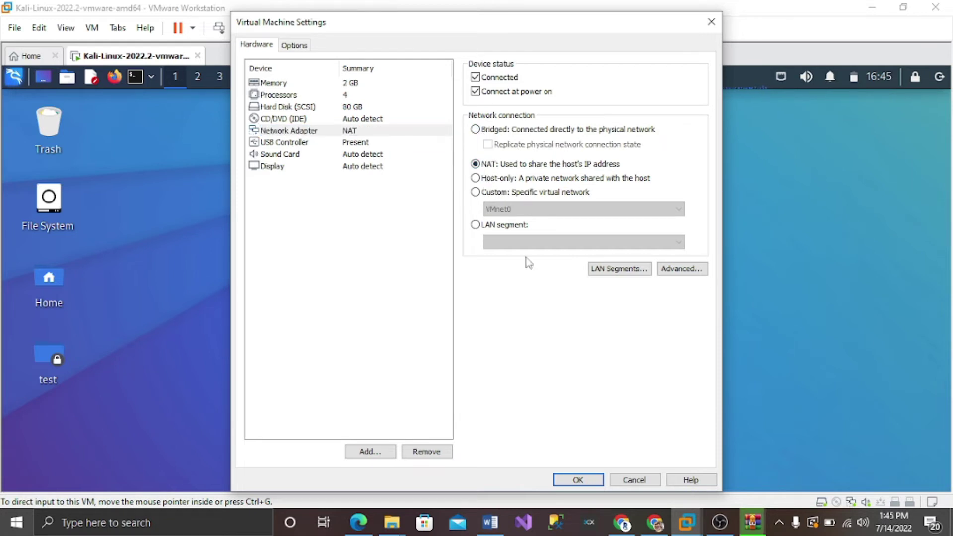
{"action": "left_click", "coordinate": [635, 480]}
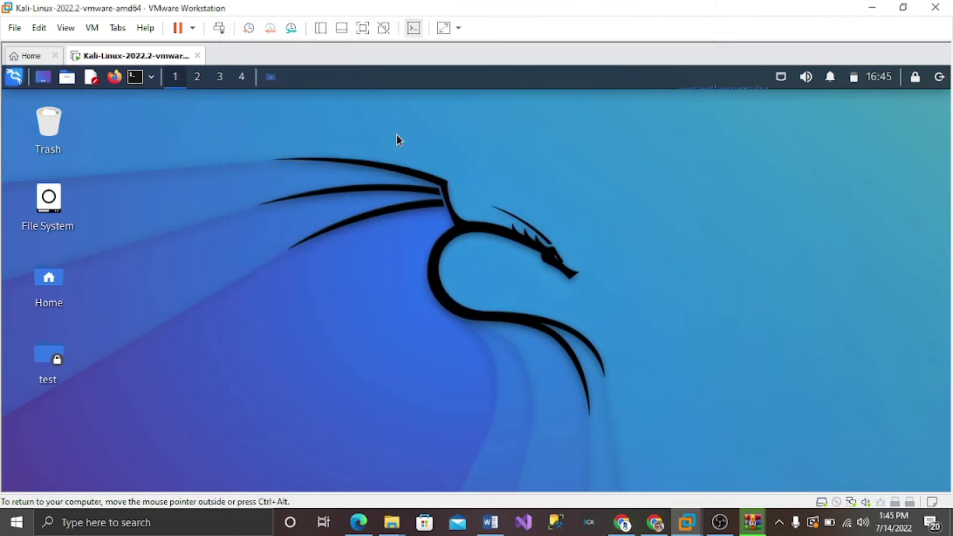
- Check the extraction progress and open the extracted Metasploitable2-Linux folder in File Explorer
{"action": "left_click", "coordinate": [753, 522]}
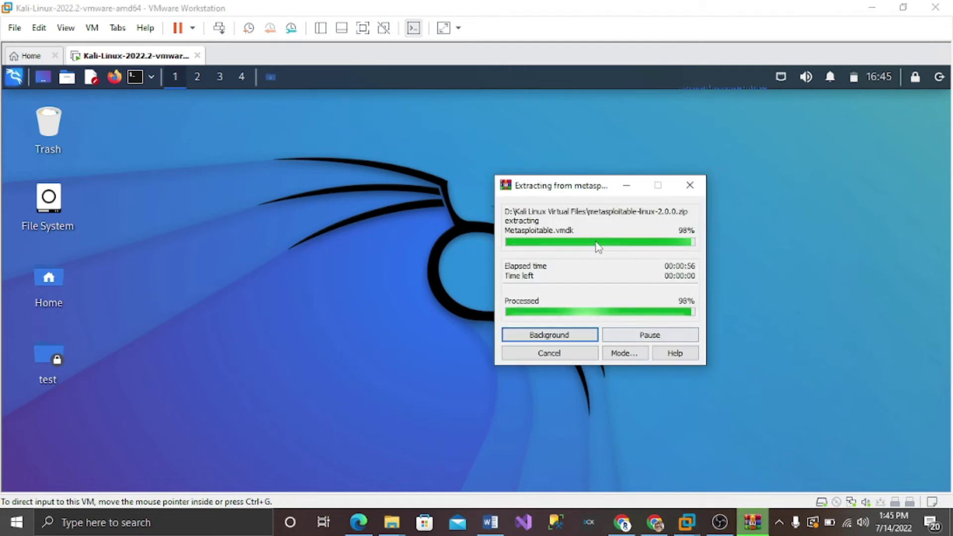
{"action": "mouse_move", "coordinate": [392, 522]}
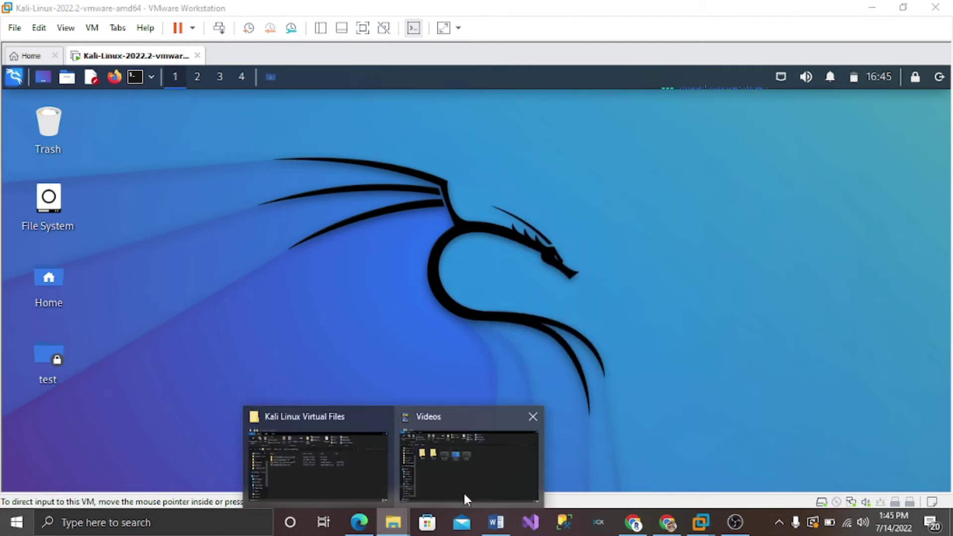
{"action": "left_click", "coordinate": [363, 468]}
{"action": "double_click", "coordinate": [393, 246]}
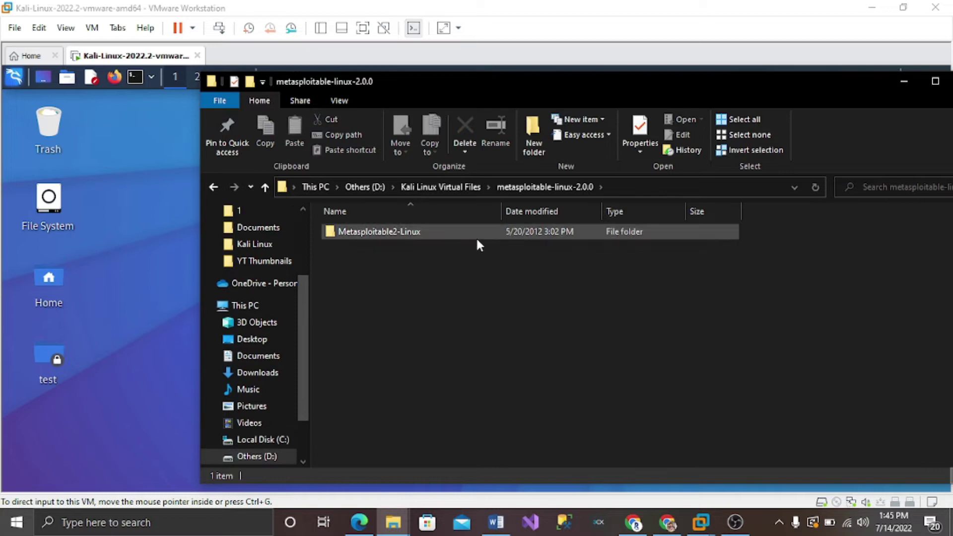
{"action": "double_click", "coordinate": [389, 229]}
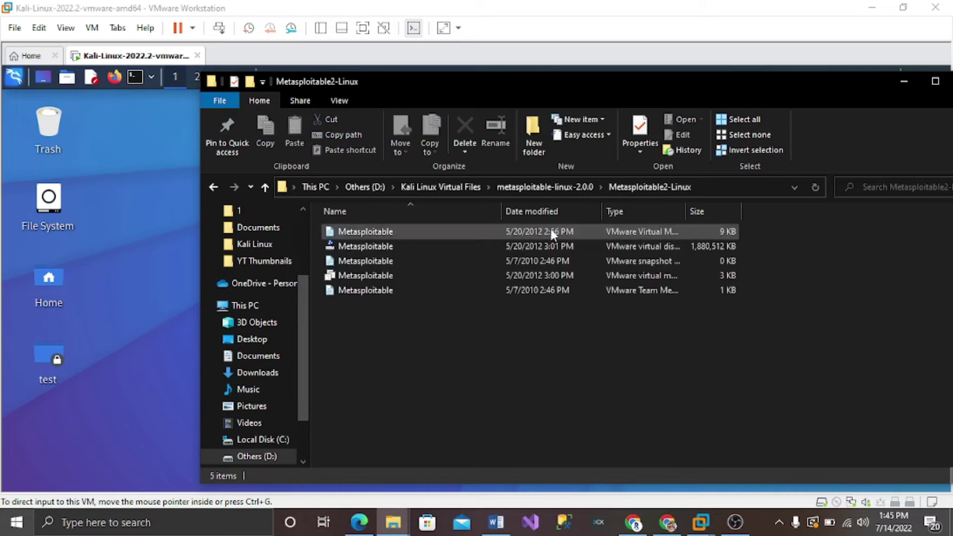
- Widen the file type column and open the Metasploitable virtual machine configuration file in VMware Workstation
{"action": "left_click", "coordinate": [433, 250]}
{"action": "left_click", "coordinate": [401, 296]}
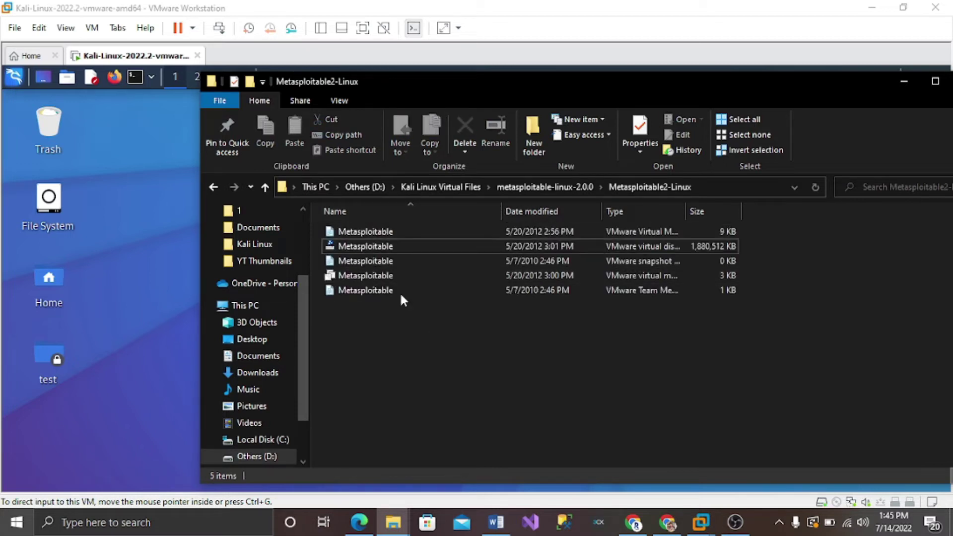
{"action": "left_click", "coordinate": [388, 277]}
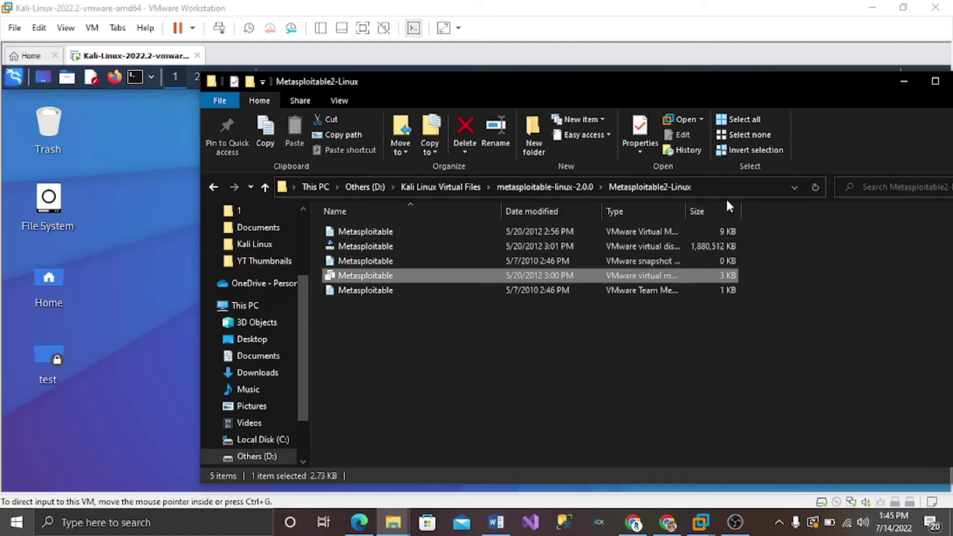
{"action": "left_click_drag", "start_coordinate": [740, 209], "coordinate": [795, 211]}
{"action": "left_click_drag", "start_coordinate": [686, 211], "coordinate": [771, 218]}
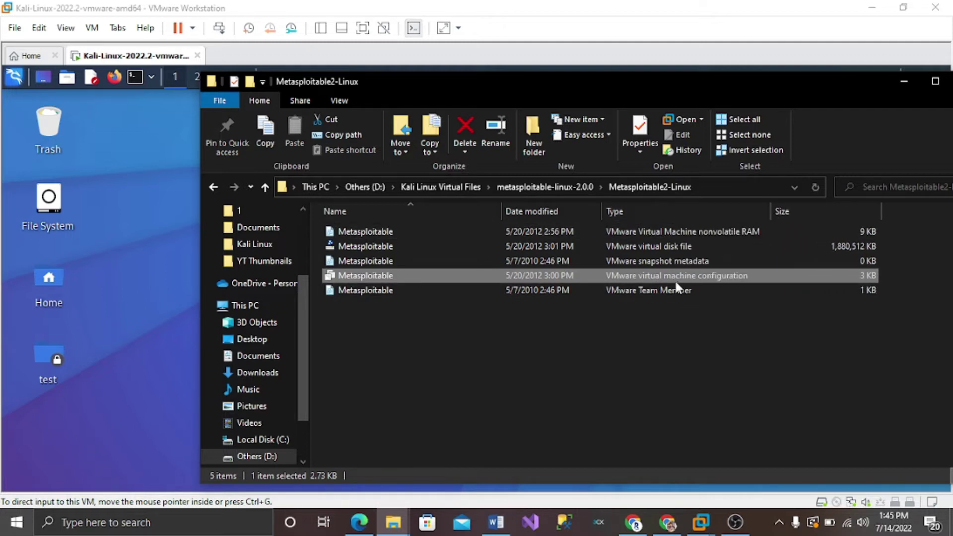
{"action": "left_click", "coordinate": [487, 344]}
{"action": "left_click", "coordinate": [380, 277]}
{"action": "double_click", "coordinate": [379, 277]}
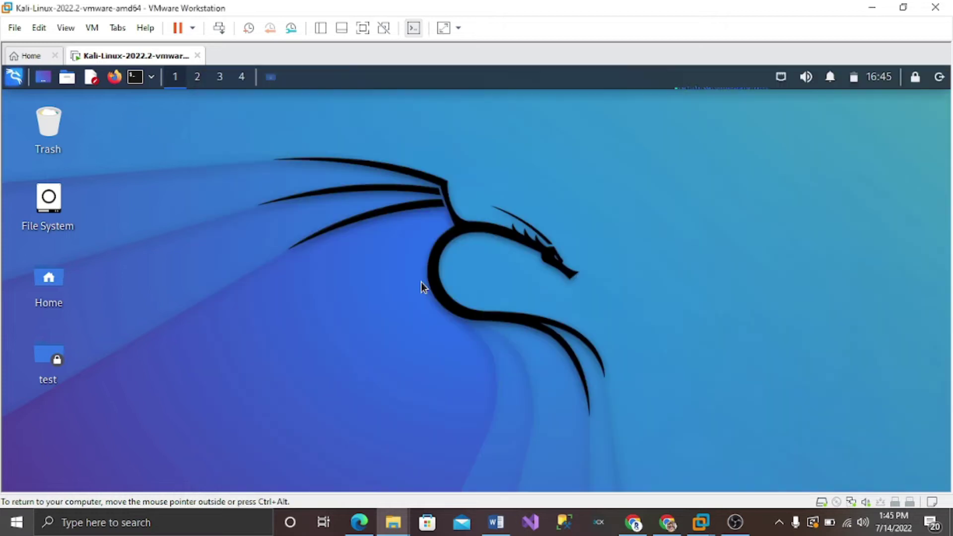
- Go to the VMware Workstation home page and show the library of virtual machines
{"action": "left_click", "coordinate": [29, 60]}
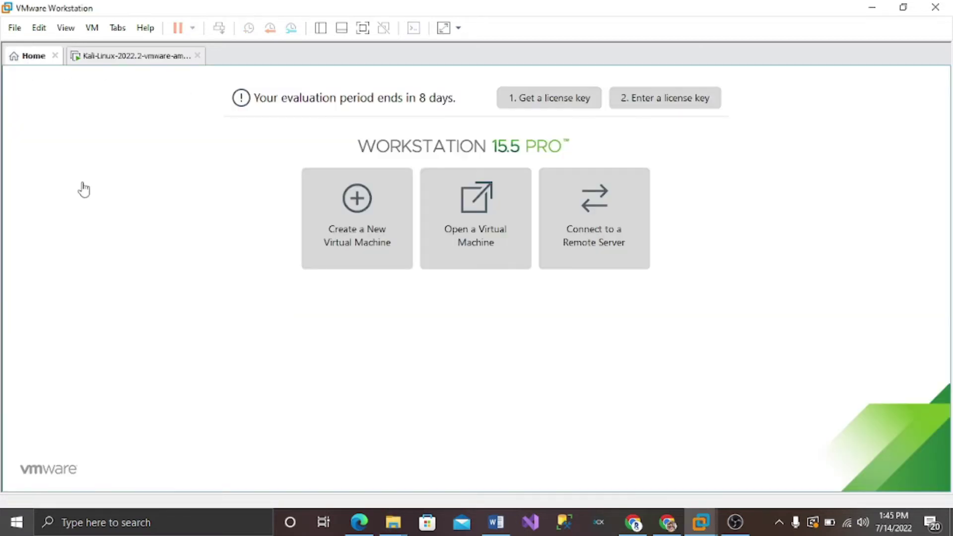
{"action": "left_click", "coordinate": [66, 28]}
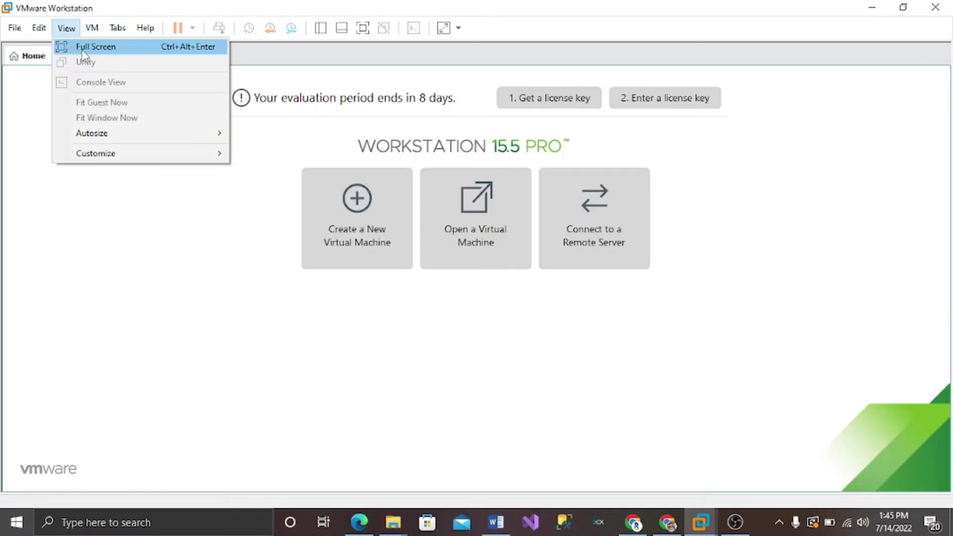
{"action": "mouse_move", "coordinate": [141, 155]}
{"action": "left_click", "coordinate": [237, 157]}
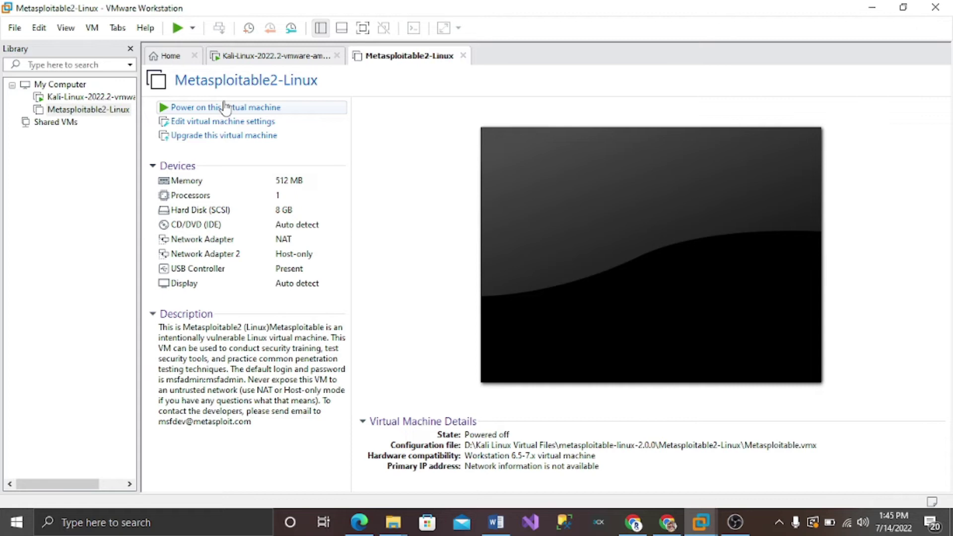
{"action": "left_click", "coordinate": [15, 28]}
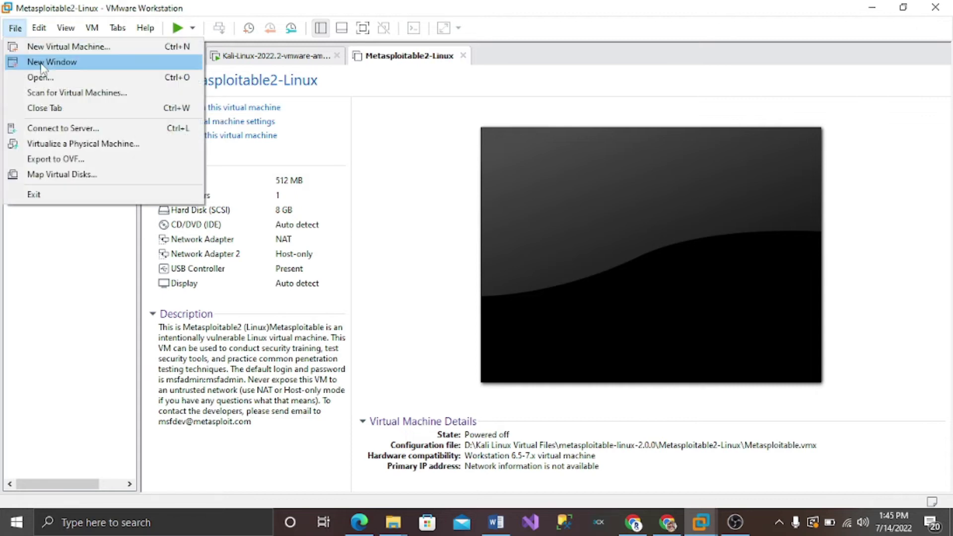
{"action": "left_click", "coordinate": [39, 63]}
{"action": "left_click", "coordinate": [16, 28]}
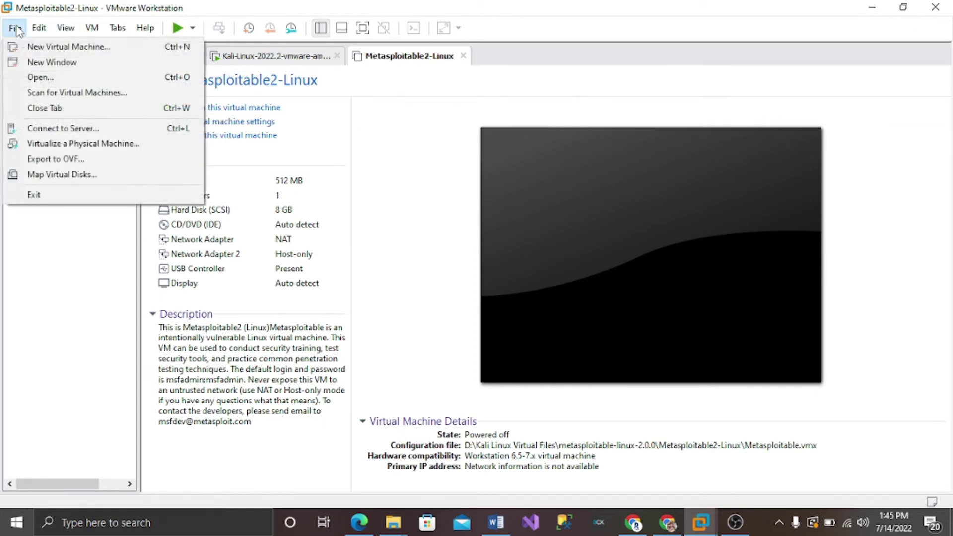
{"action": "left_click", "coordinate": [35, 79]}
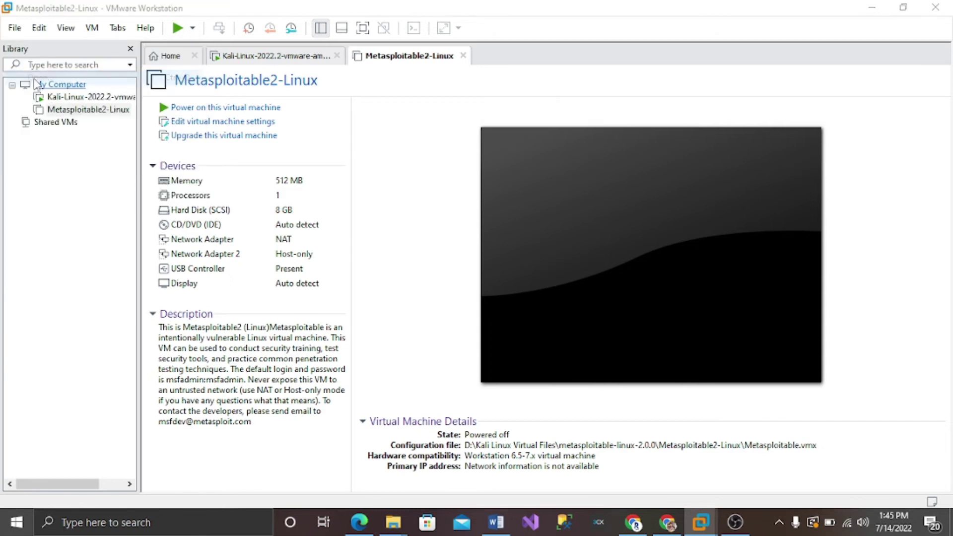
{"action": "key", "text": "Escape"}
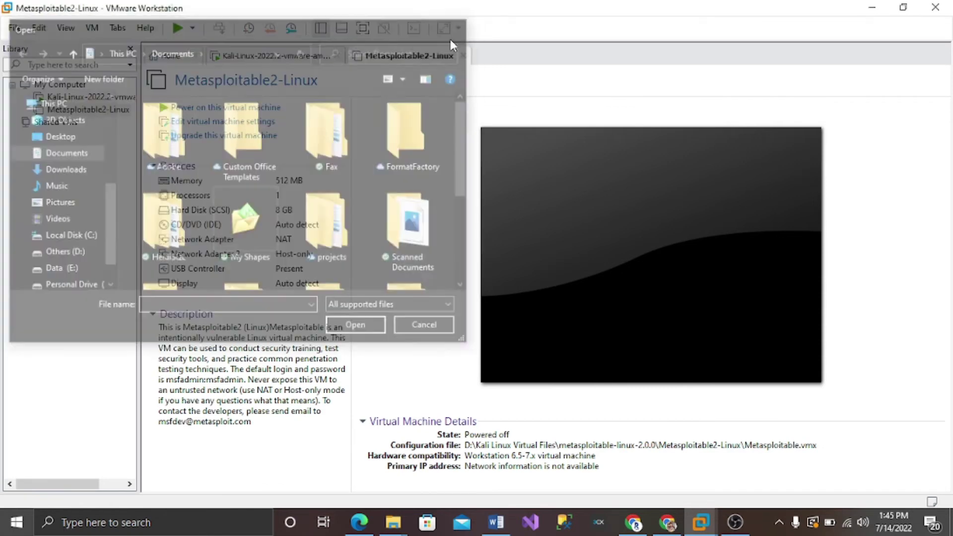
- Power on the Metasploitable2-Linux virtual machine and declare that it was moved
{"action": "left_click", "coordinate": [260, 108]}
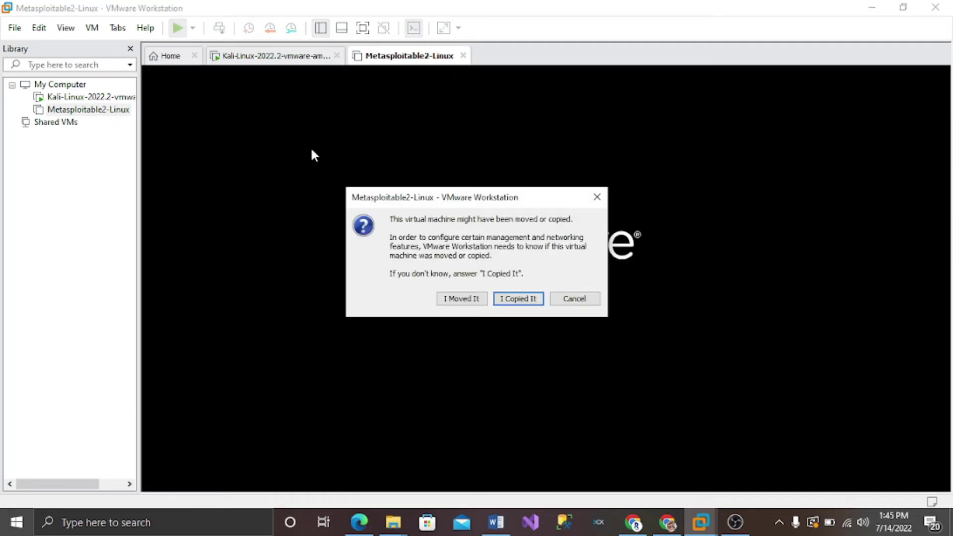
{"action": "left_click", "coordinate": [484, 299]}
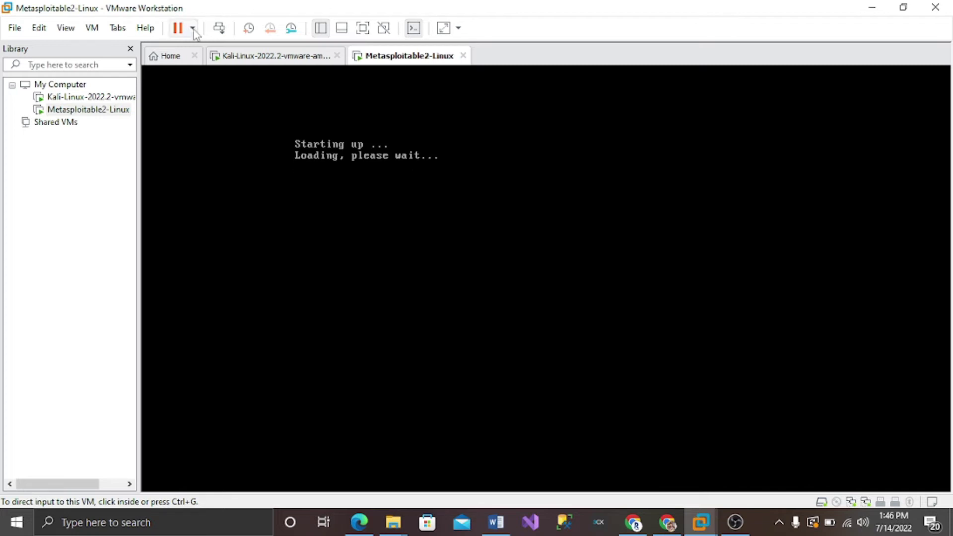
- Switch to the Kali Linux virtual machine, launch Firefox in it and display the machine in full screen
{"action": "left_click", "coordinate": [275, 58]}
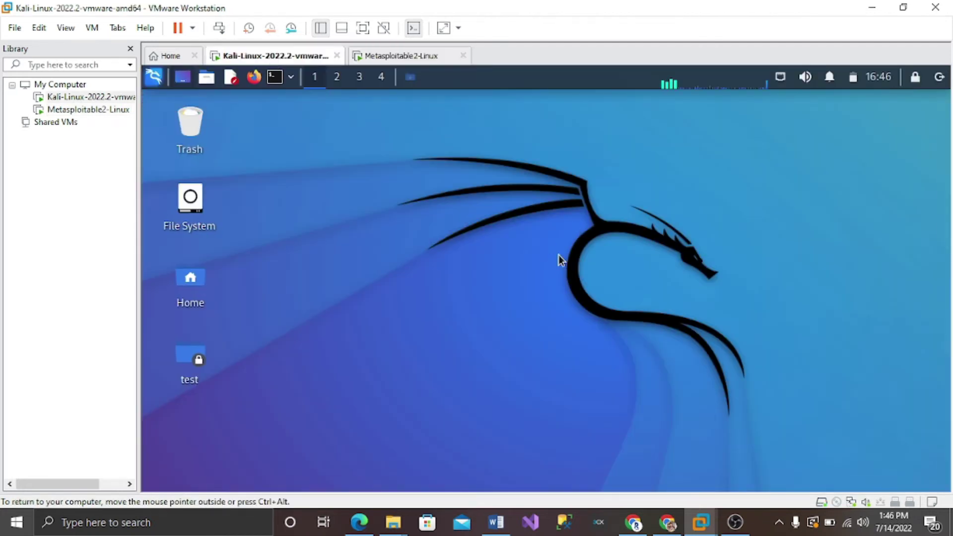
{"action": "left_click", "coordinate": [254, 77]}
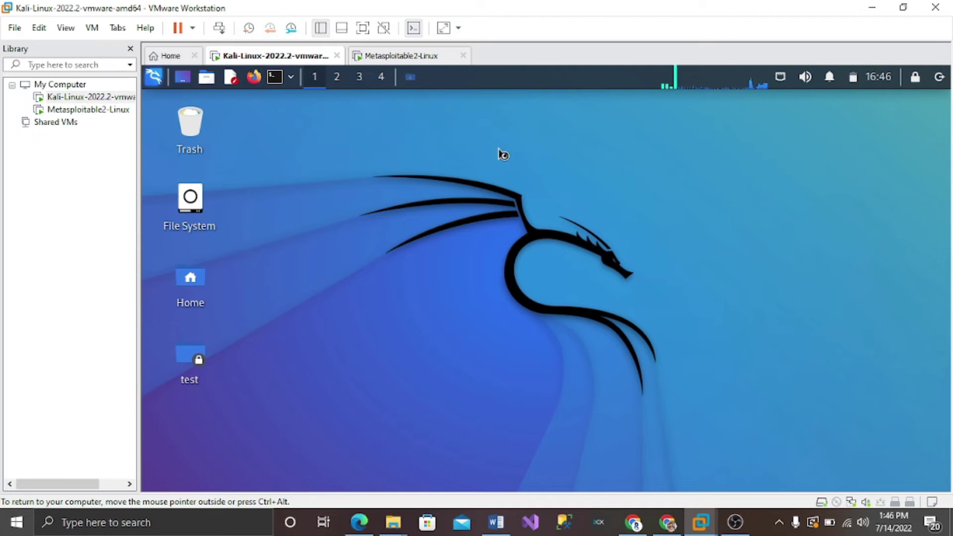
{"action": "left_click", "coordinate": [363, 27]}
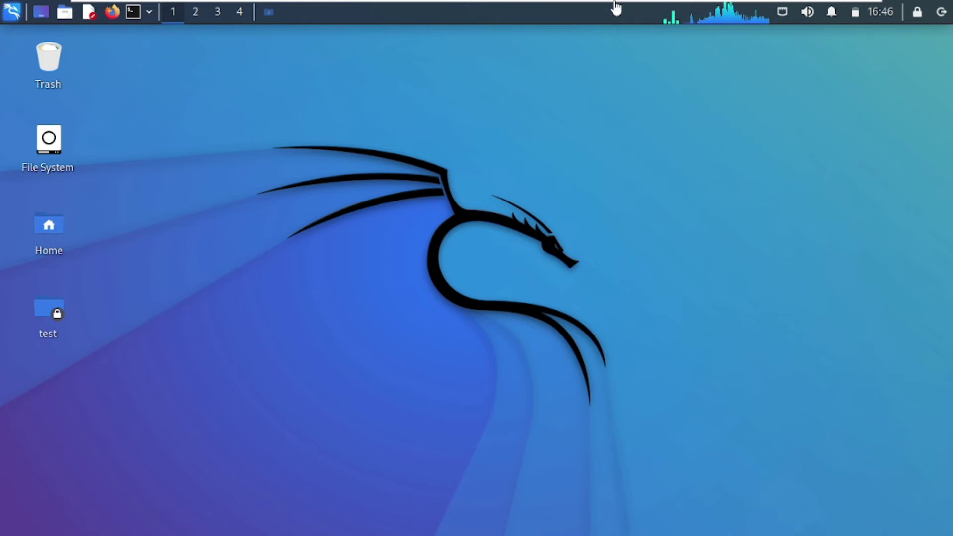
- Check the startup progress of Metasploitable2-Linux, return to Kali Linux and minimize its Firefox window
{"action": "mouse_move", "coordinate": [614, 8]}
{"action": "left_click", "coordinate": [675, 10]}
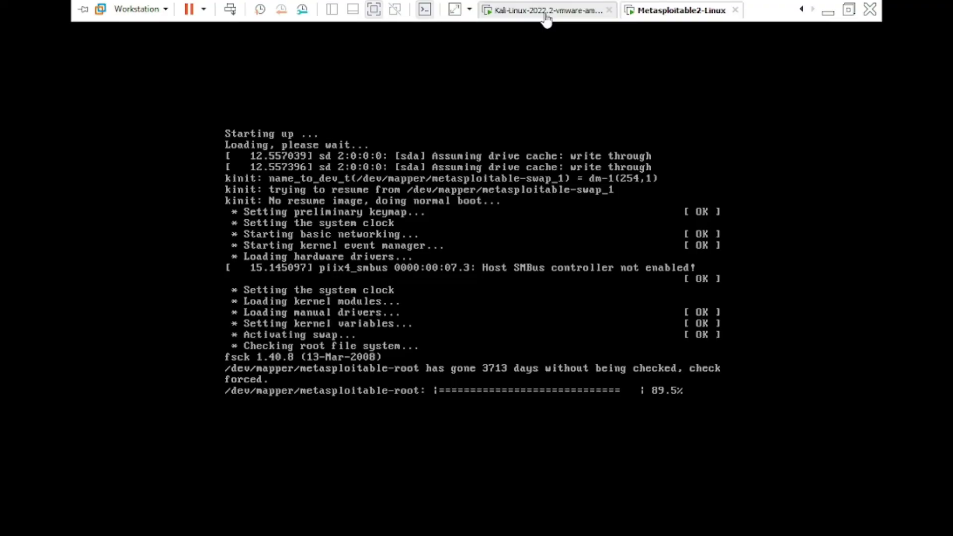
{"action": "left_click", "coordinate": [546, 10]}
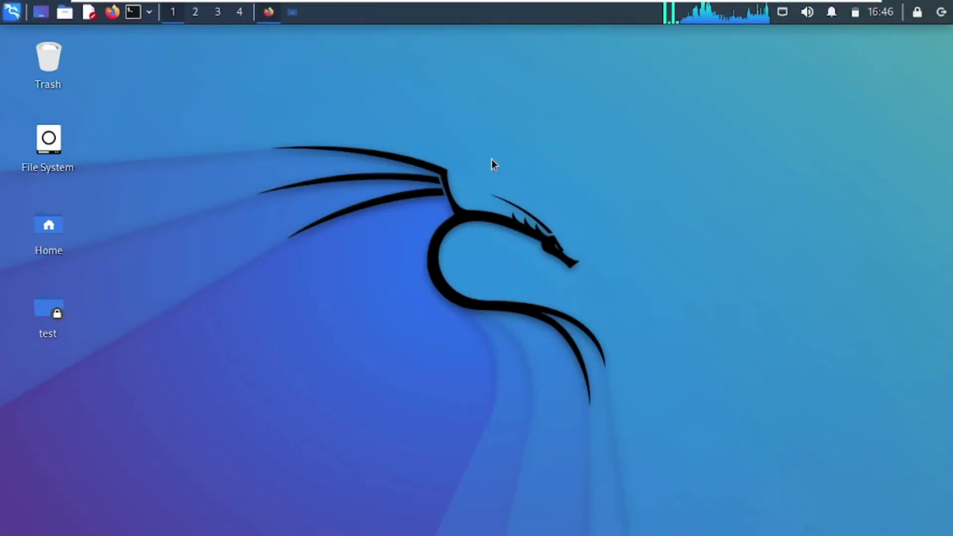
{"action": "left_click", "coordinate": [268, 12]}
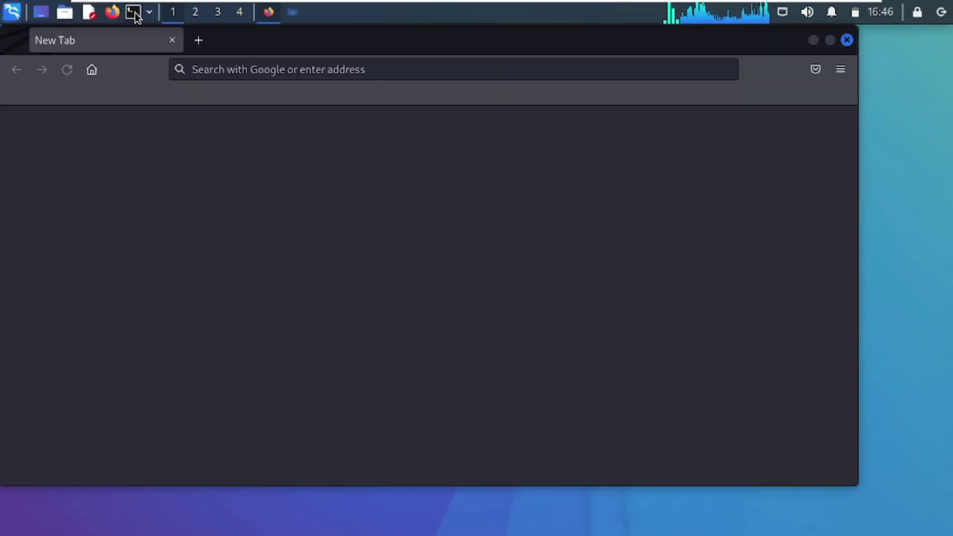
{"action": "left_click", "coordinate": [812, 41]}
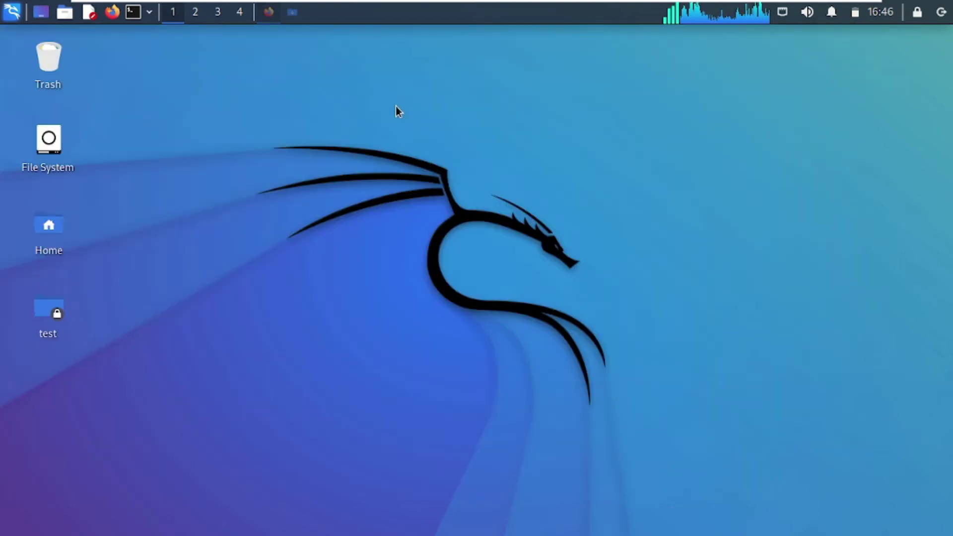
{"action": "right_click", "coordinate": [616, 100]}
{"action": "left_click", "coordinate": [504, 102]}
- Recheck how far the Metasploitable2-Linux virtual machine has started up
{"action": "mouse_move", "coordinate": [615, 4]}
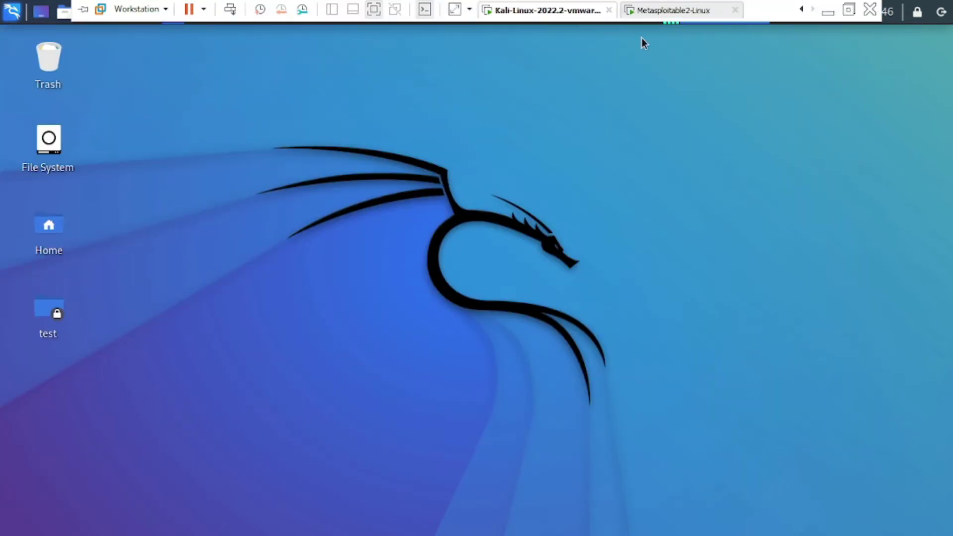
{"action": "left_click", "coordinate": [679, 10]}
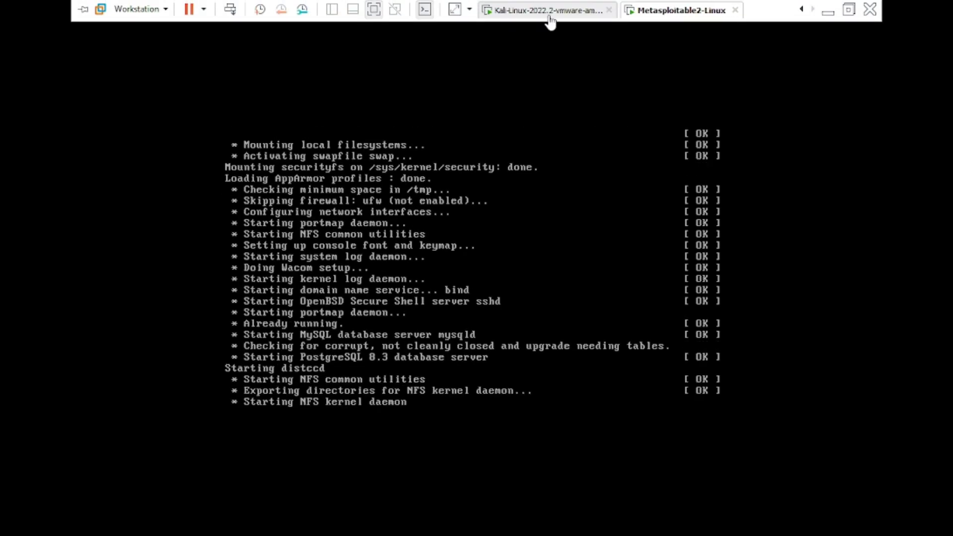
- Run ifconfig in a Kali Linux terminal, highlight the eth0 IP address in the output and close the terminal
{"action": "left_click", "coordinate": [546, 9]}
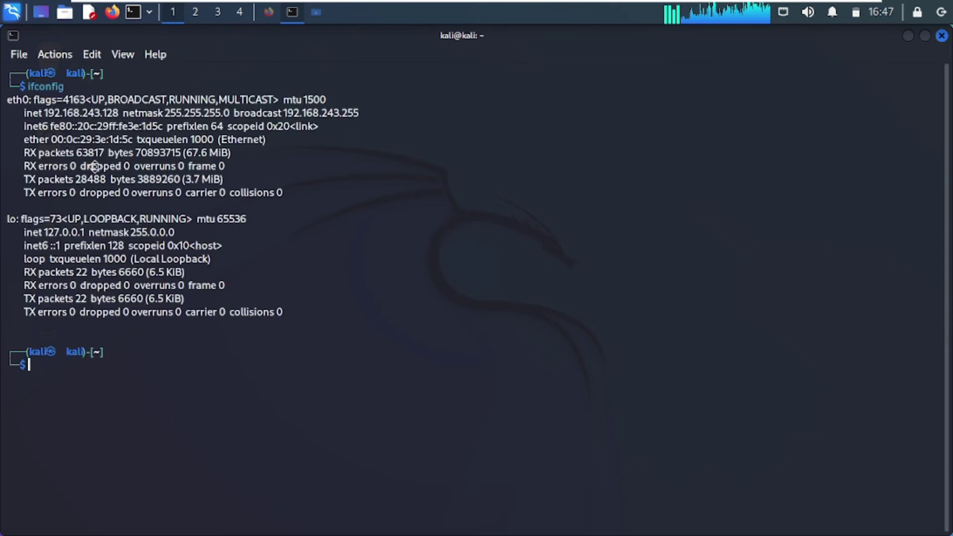
{"action": "left_click_drag", "start_coordinate": [196, 57], "coordinate": [79, 187]}
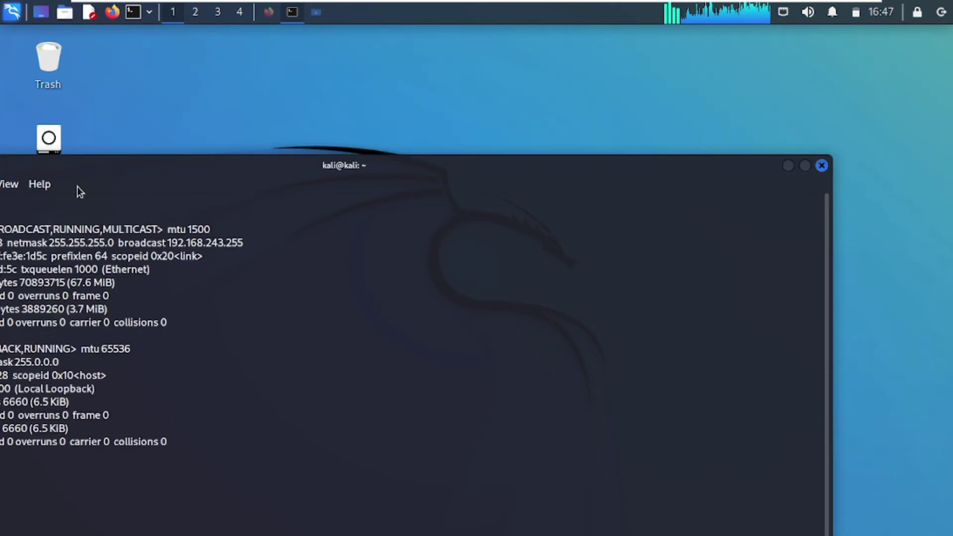
{"action": "left_click_drag", "start_coordinate": [194, 169], "coordinate": [450, 87]}
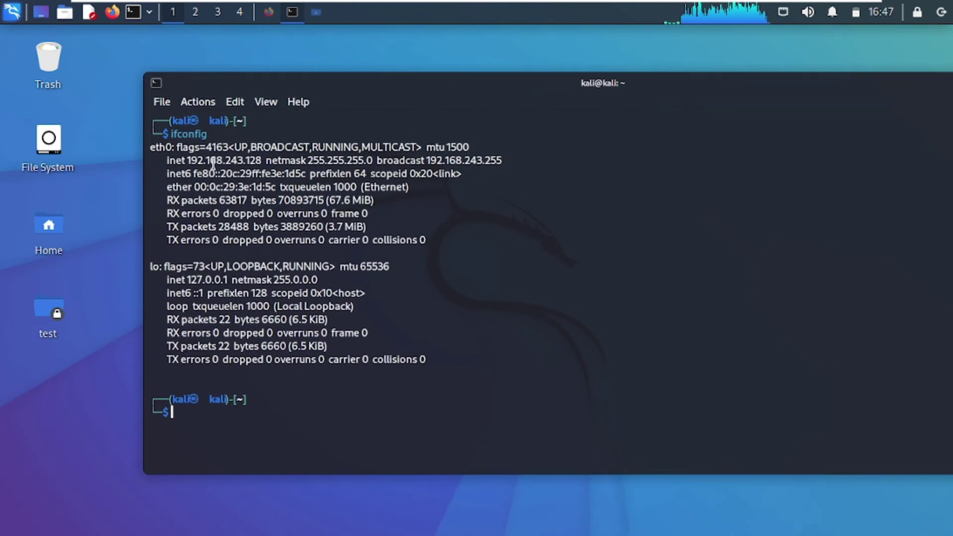
{"action": "left_click_drag", "start_coordinate": [188, 160], "coordinate": [274, 160]}
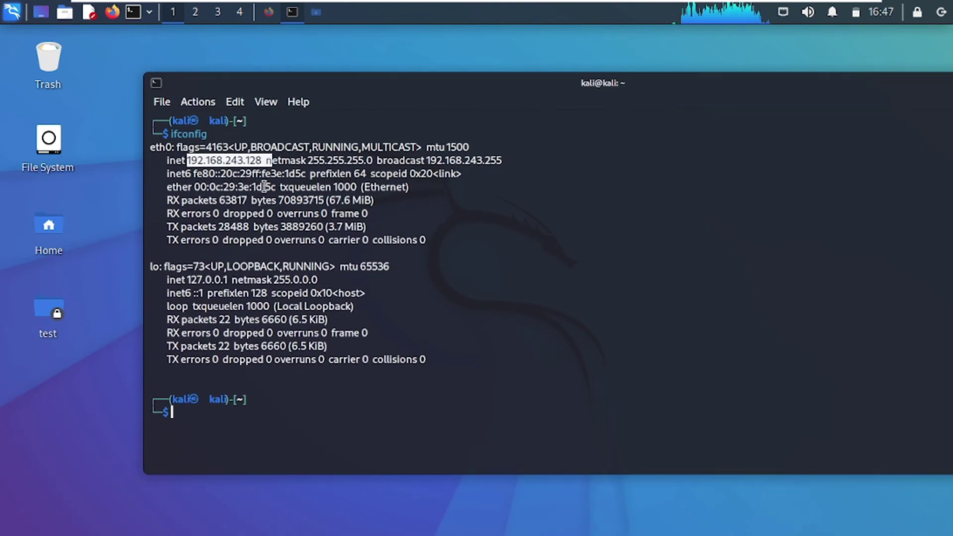
{"action": "left_click", "coordinate": [479, 146]}
{"action": "left_click_drag", "start_coordinate": [479, 146], "coordinate": [410, 146]}
{"action": "left_click", "coordinate": [829, 127]}
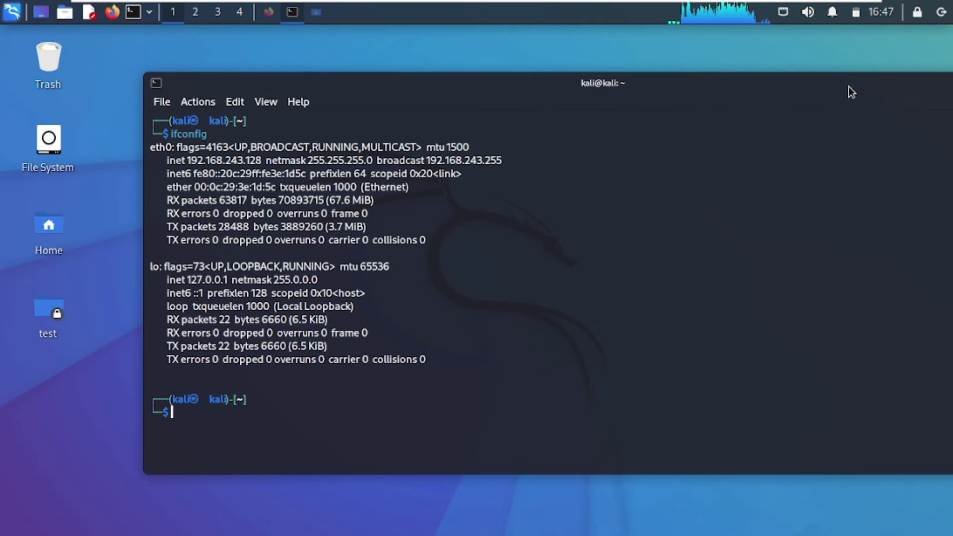
{"action": "left_click_drag", "start_coordinate": [848, 89], "coordinate": [831, 100]}
{"action": "left_click", "coordinate": [896, 97]}
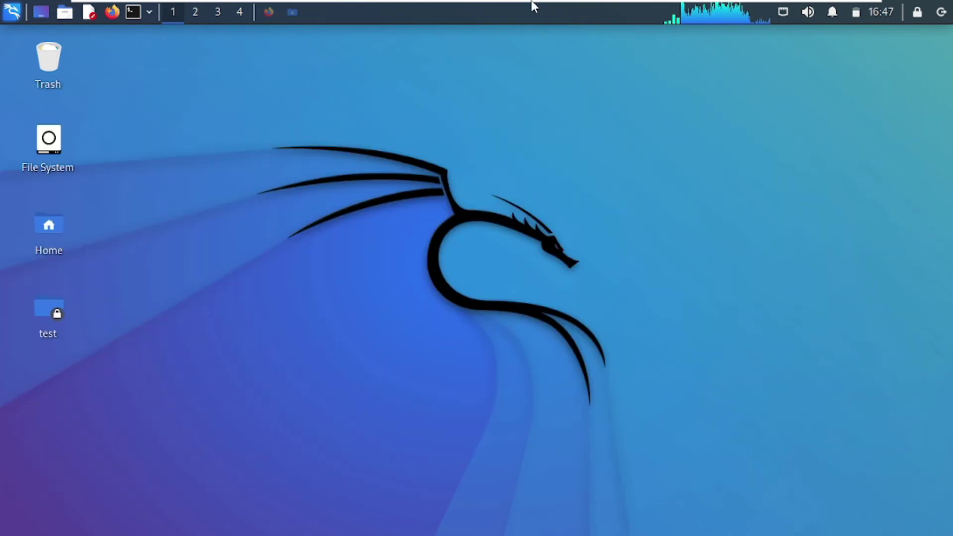
- Switch to the Metasploitable2-Linux console and direct input to its login prompt
{"action": "mouse_move", "coordinate": [518, 4]}
{"action": "left_click", "coordinate": [655, 11]}
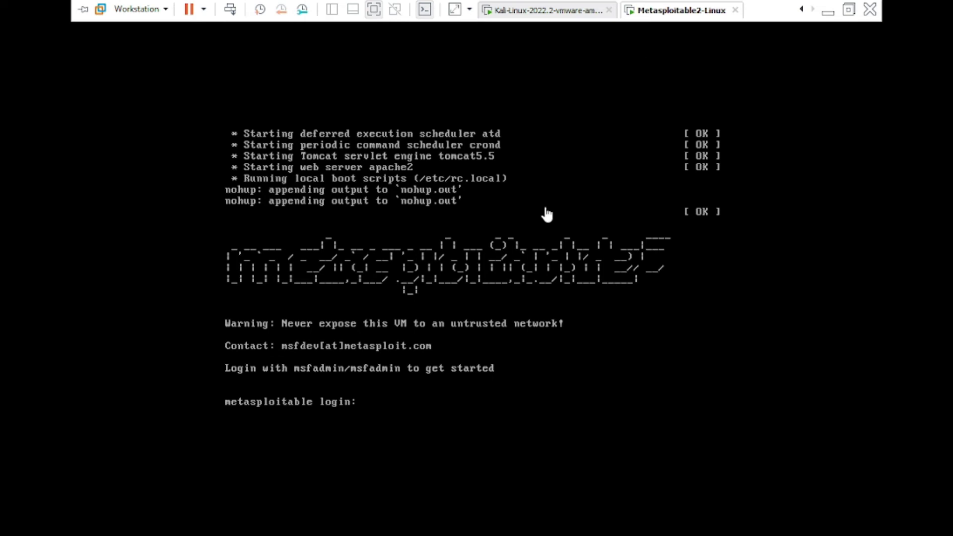
{"action": "left_click", "coordinate": [381, 453]}
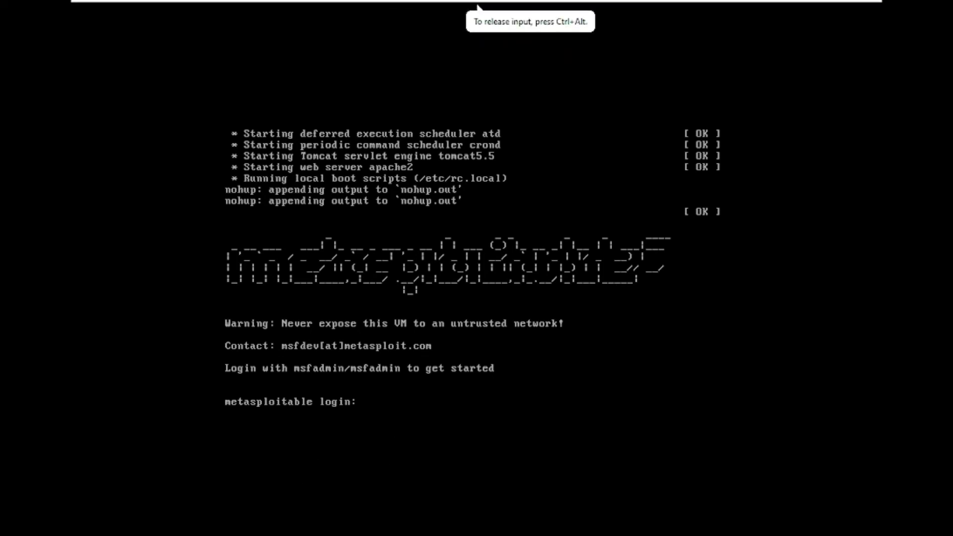
- Try to log in to Metasploitable with the default username and the account password
{"action": "type", "text": "msfadmin"}
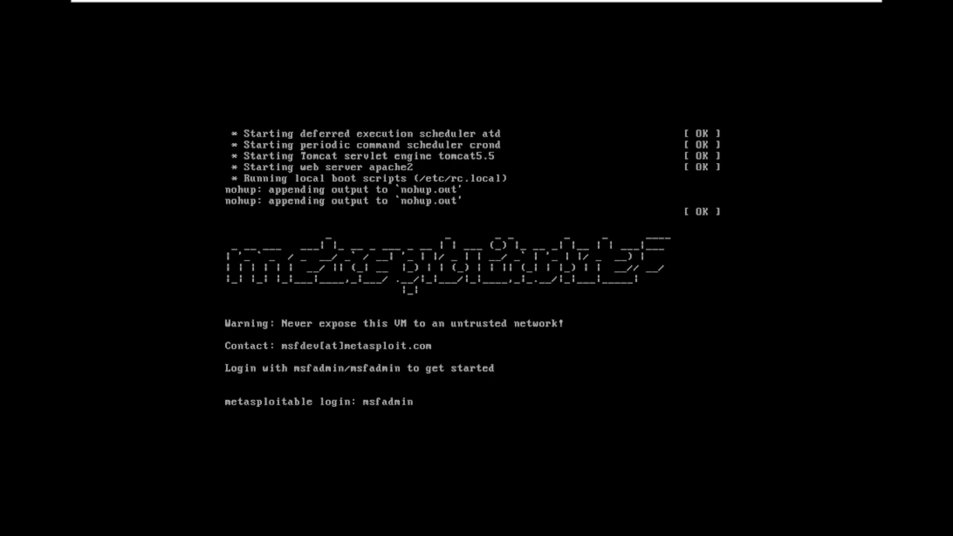
{"action": "key", "text": "Return"}
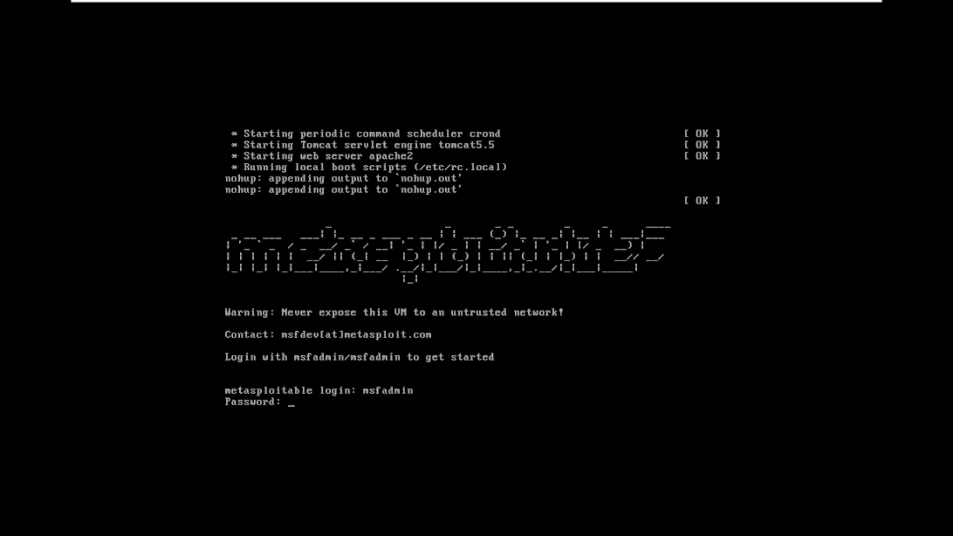
{"action": "key", "text": "Return"}
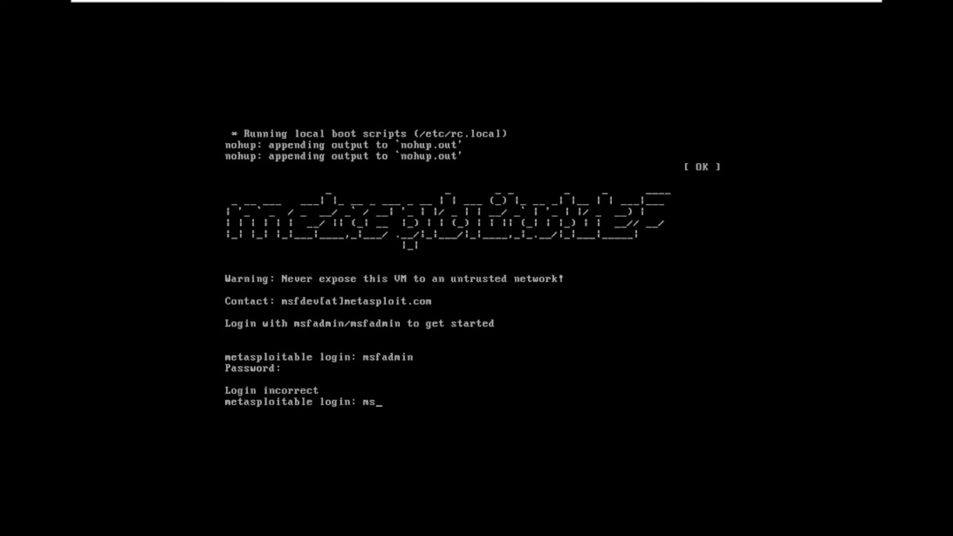
- Log in to Metasploitable again by entering the default username and the account password
{"action": "type", "text": "msfadmin"}
{"action": "key", "text": "Return"}
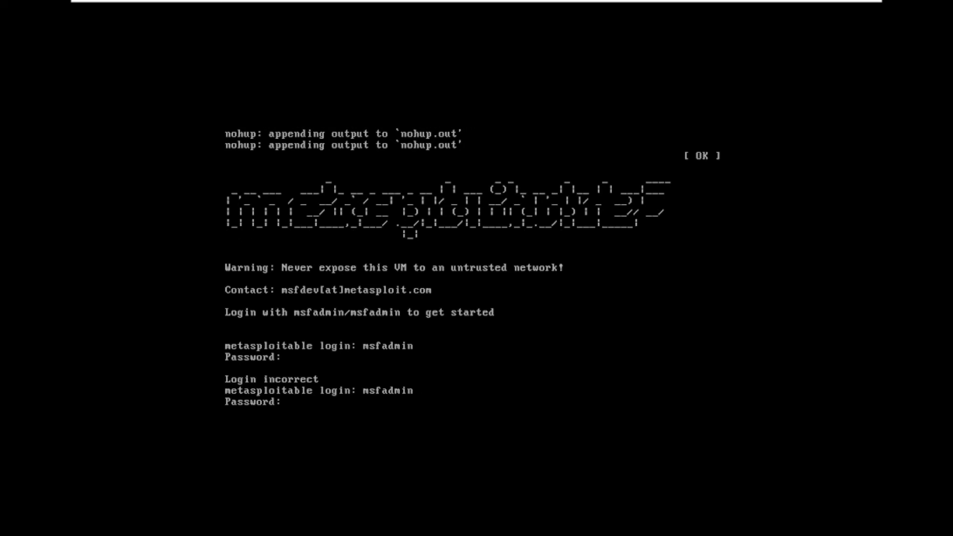
{"action": "key", "text": "Return"}
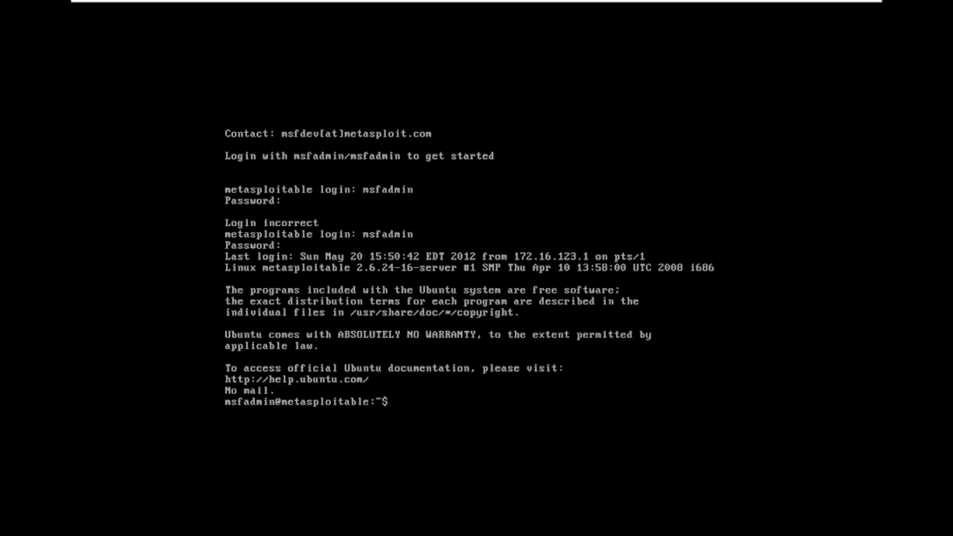
- Run ifconfig in the Metasploitable console to examine its IP address and release input from the virtual machine
{"action": "type", "text": "ifconfig"}
{"action": "key", "text": "Return"}
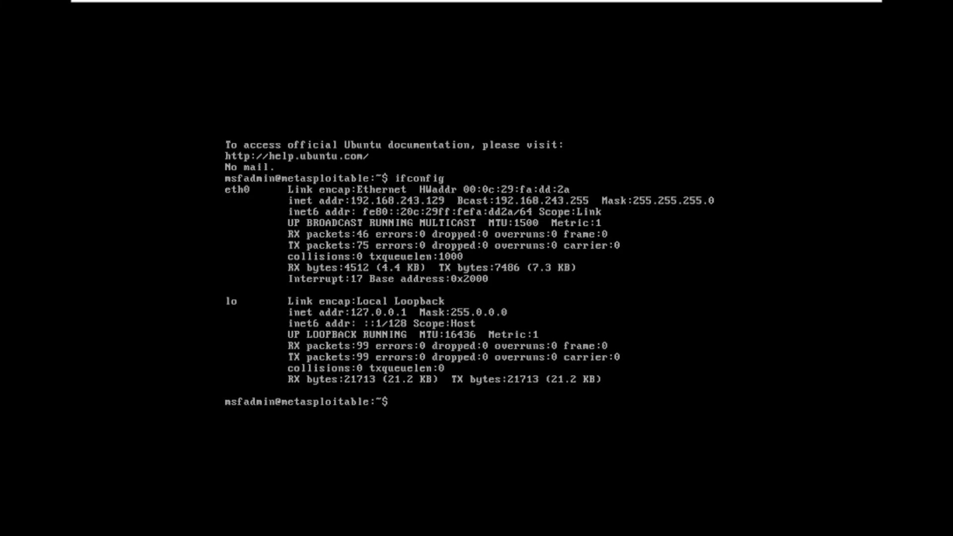
{"action": "key", "text": "ctrl+alt"}
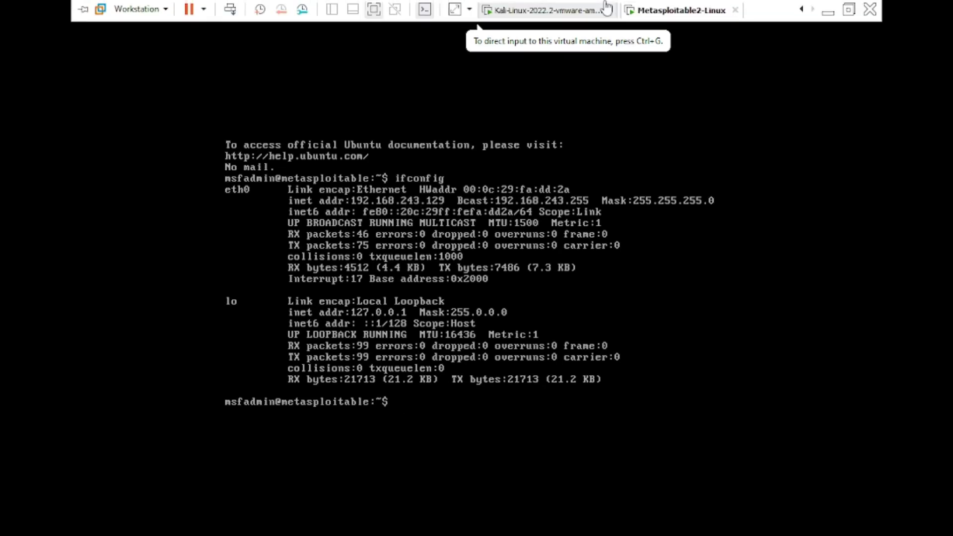
- Switch to Kali Linux, restore the Firefox window and activate its address bar
{"action": "left_click", "coordinate": [548, 9]}
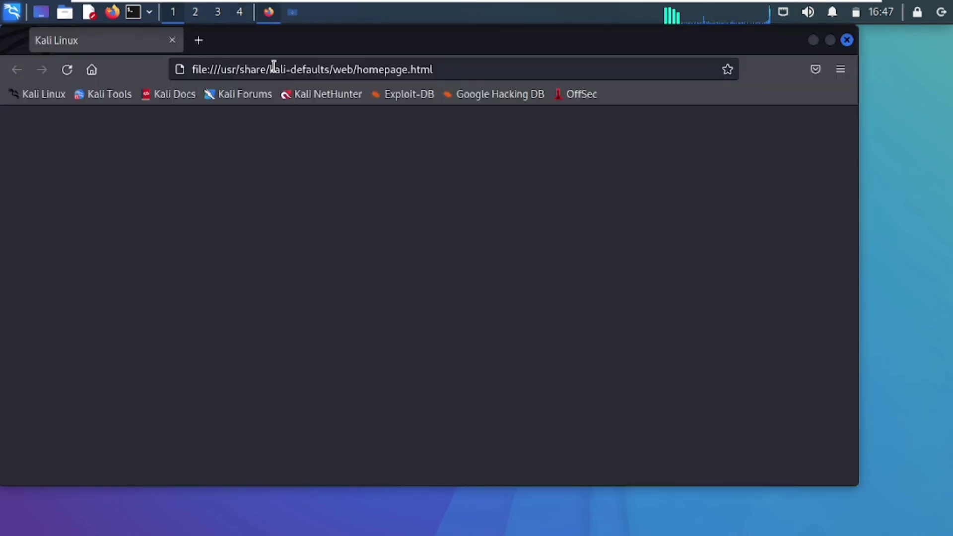
{"action": "left_click", "coordinate": [275, 67]}
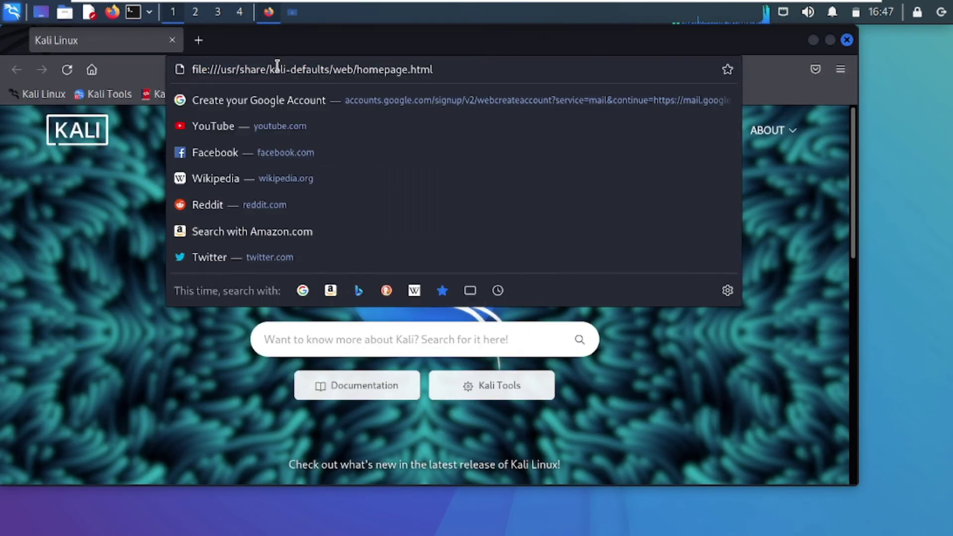